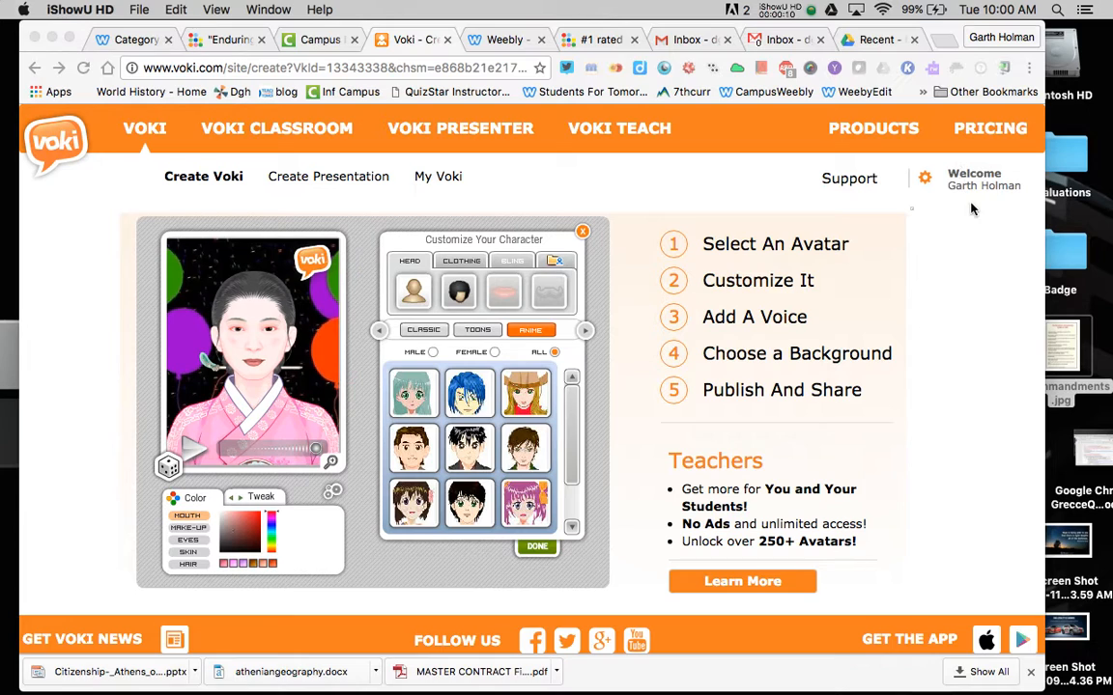
- Focus the browser and switch Voki's avatar list to the Classic set
{"action": "left_click", "coordinate": [971, 207]}
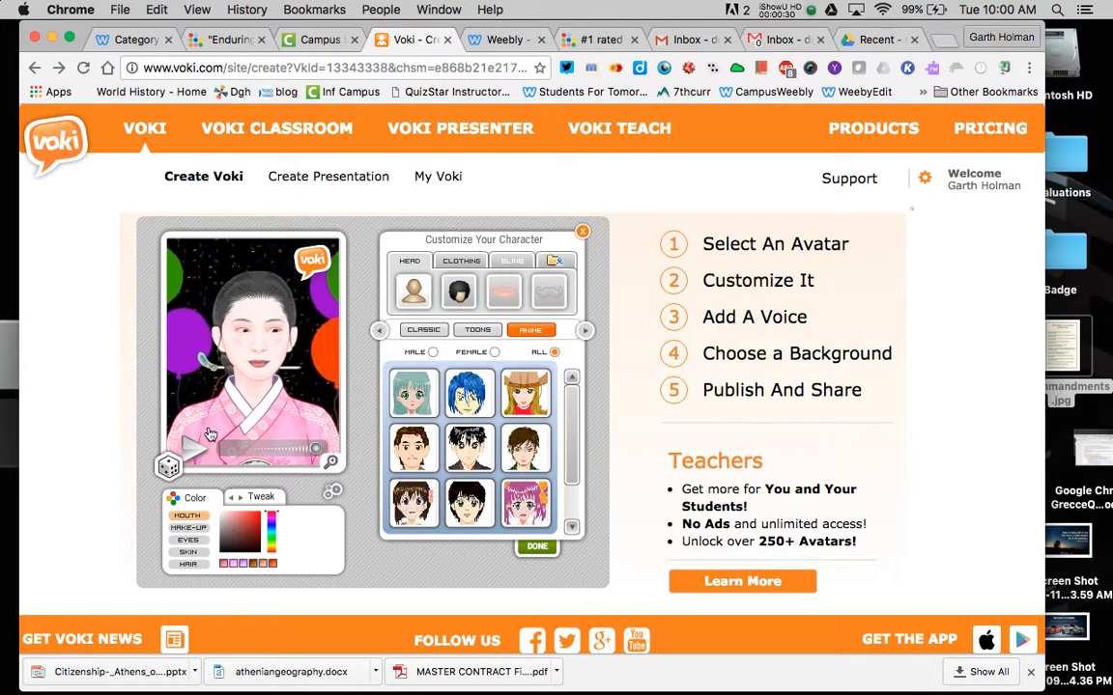
{"action": "left_click", "coordinate": [438, 329]}
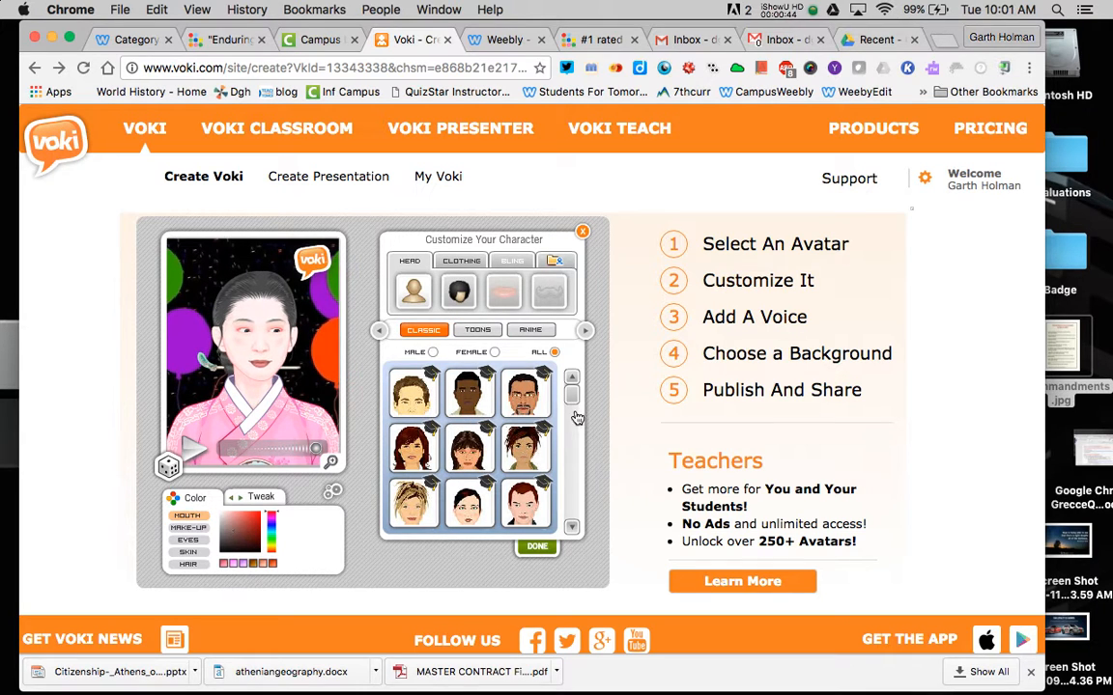
- Try two classic avatars, then choose the cartoon young man from Toons
{"action": "left_click_drag", "start_coordinate": [573, 398], "coordinate": [572, 469]}
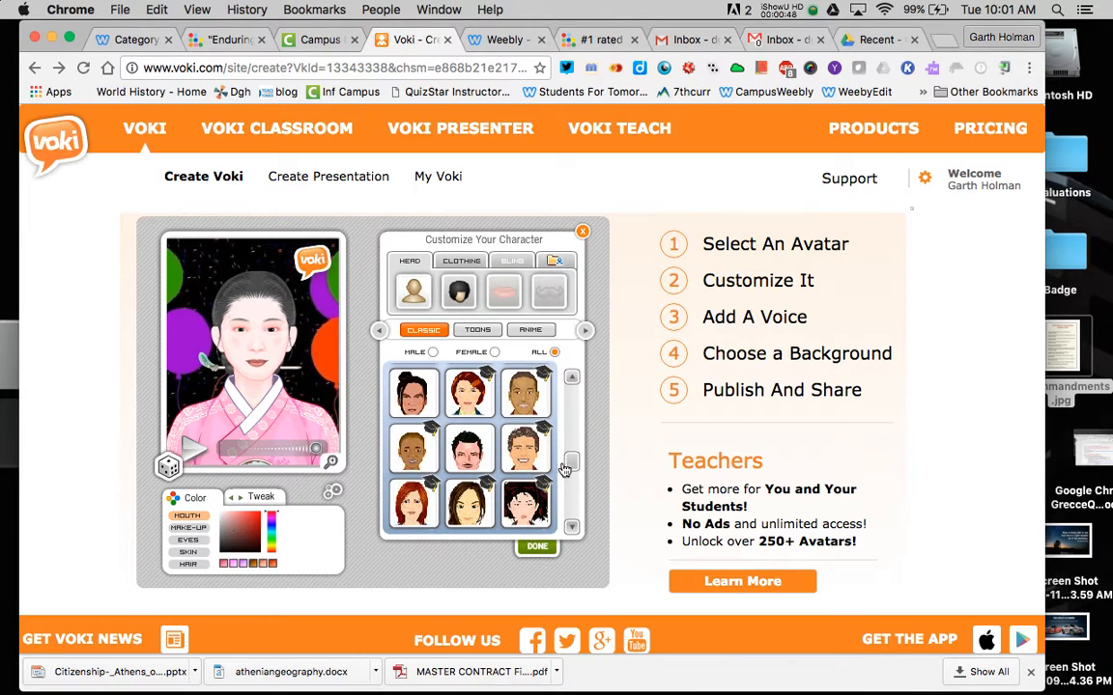
{"action": "left_click", "coordinate": [474, 450]}
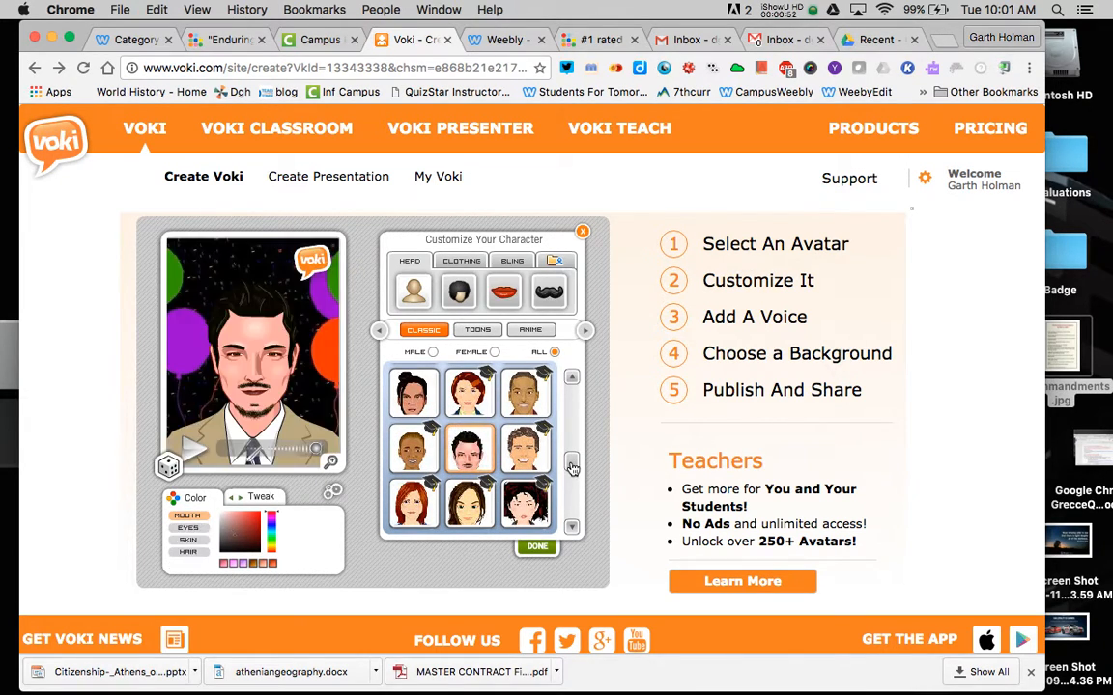
{"action": "left_click_drag", "start_coordinate": [573, 467], "coordinate": [574, 508]}
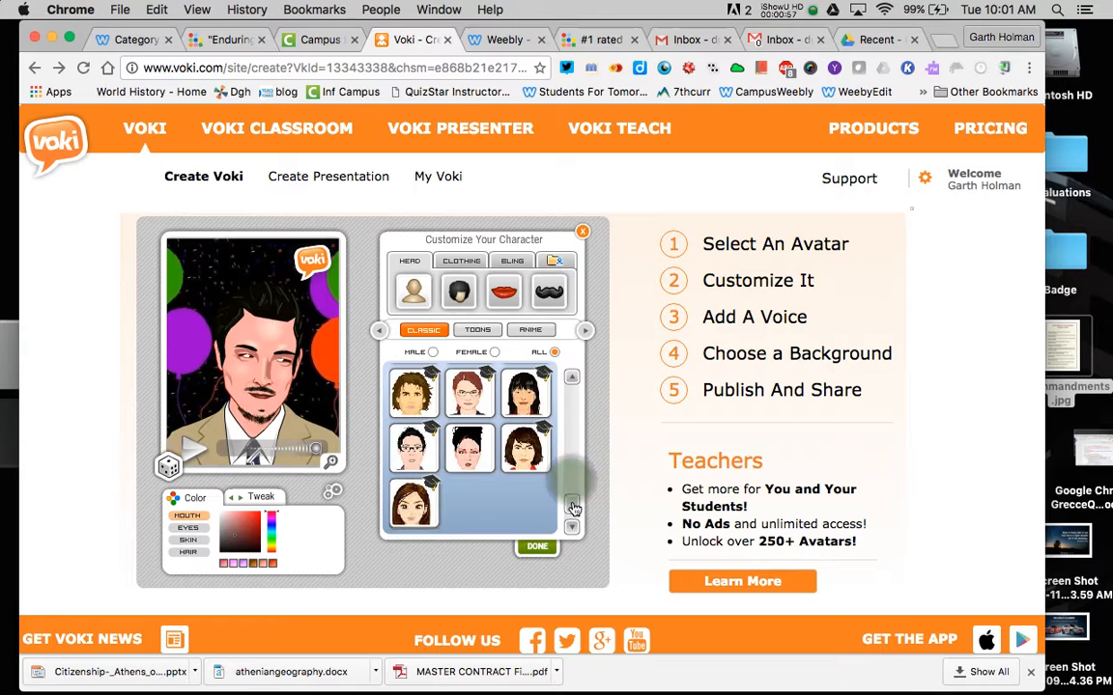
{"action": "left_click", "coordinate": [470, 449]}
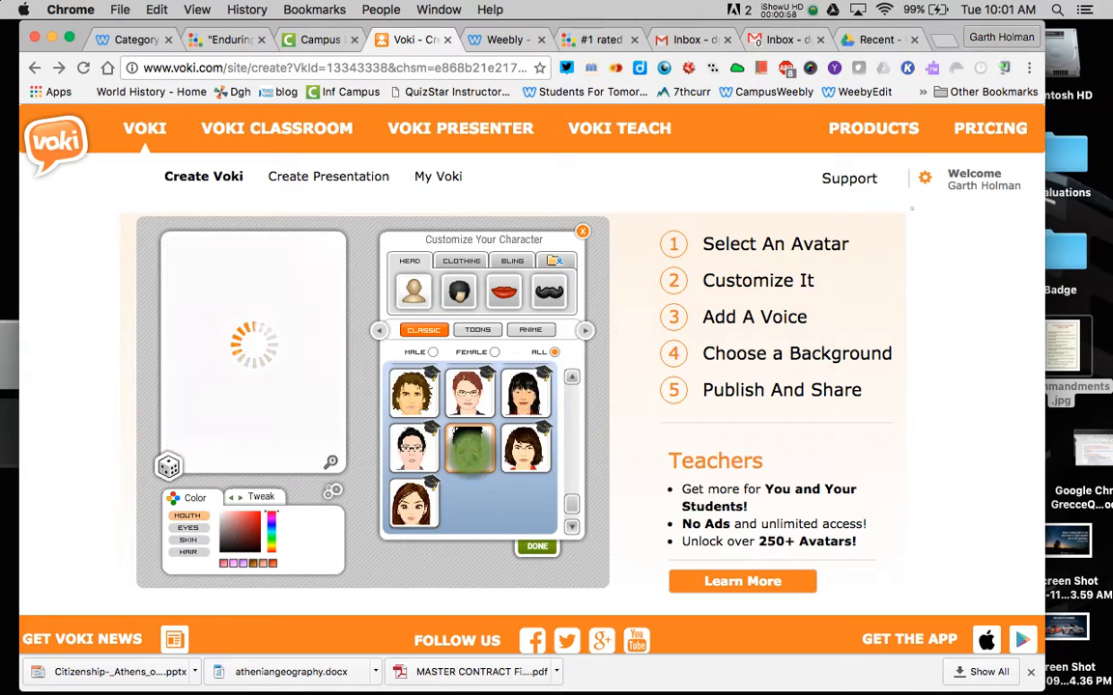
{"action": "left_click", "coordinate": [477, 330]}
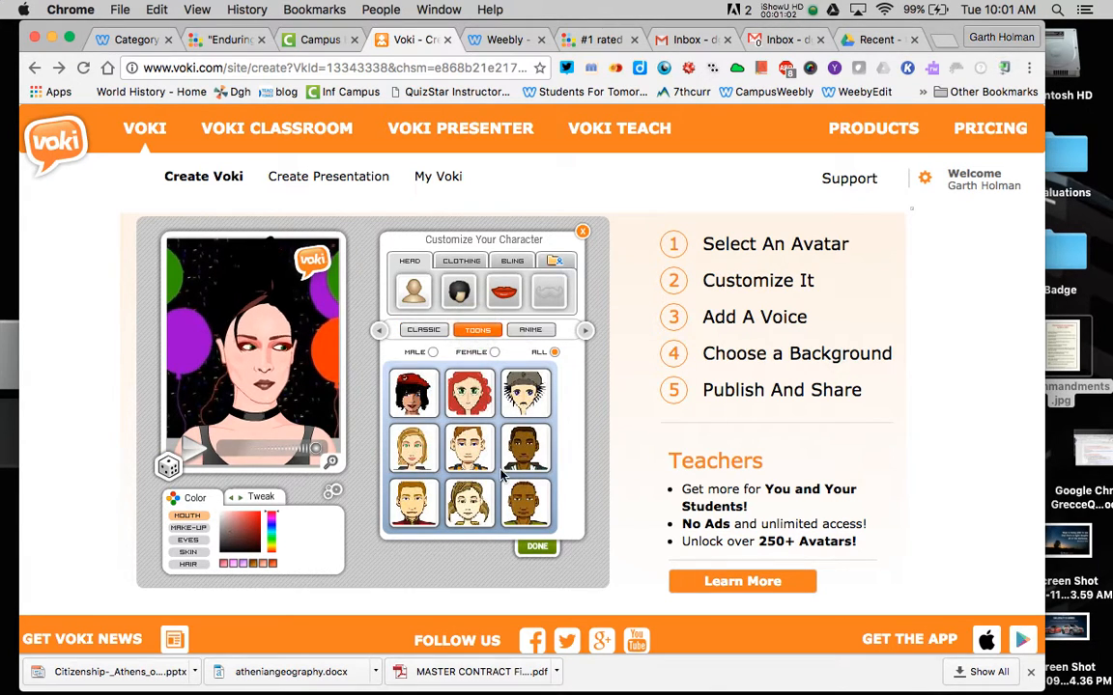
{"action": "left_click", "coordinate": [470, 449]}
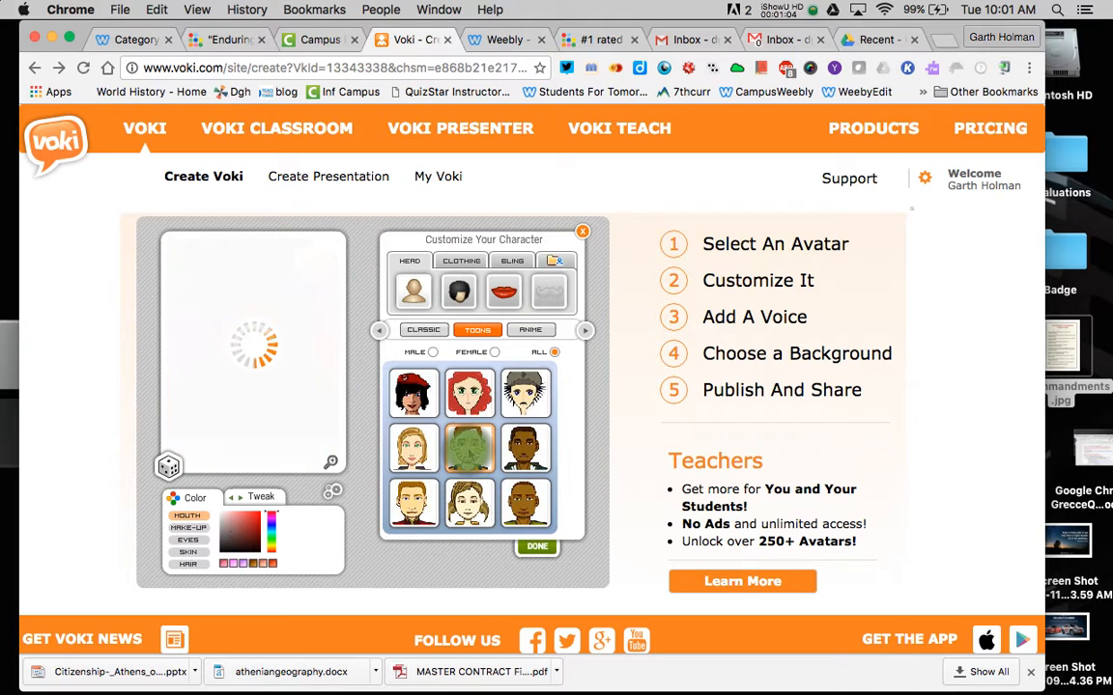
- Browse the Anime, Animals, Oddballs, Randoms and VIP avatar categories
{"action": "left_click", "coordinate": [531, 330]}
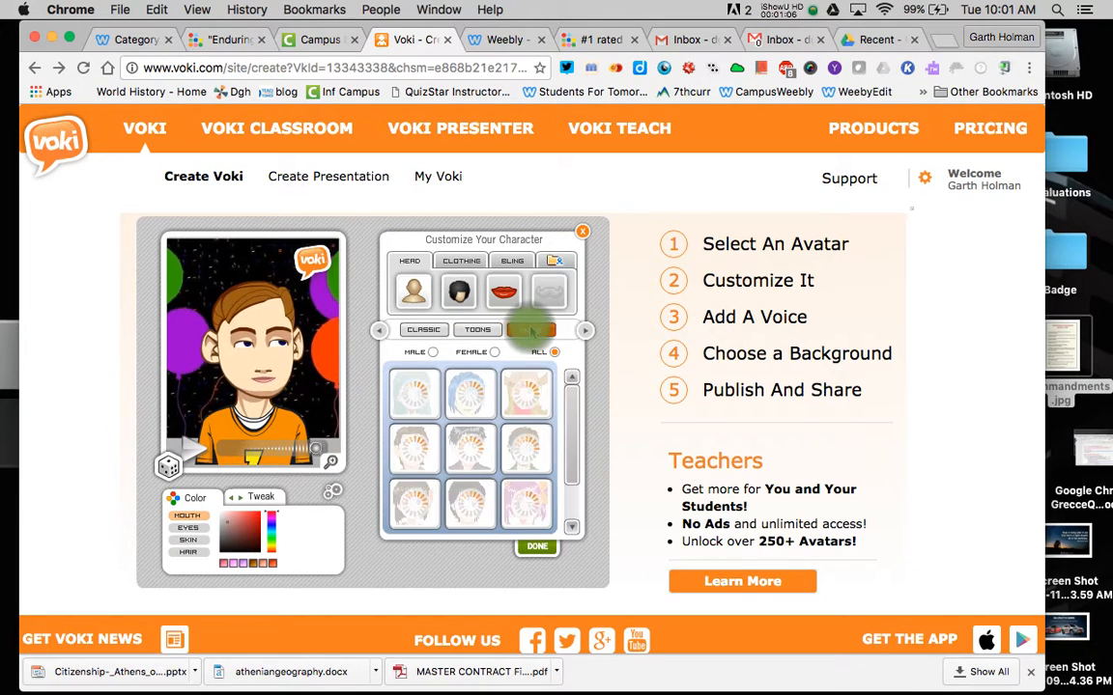
{"action": "left_click", "coordinate": [582, 330]}
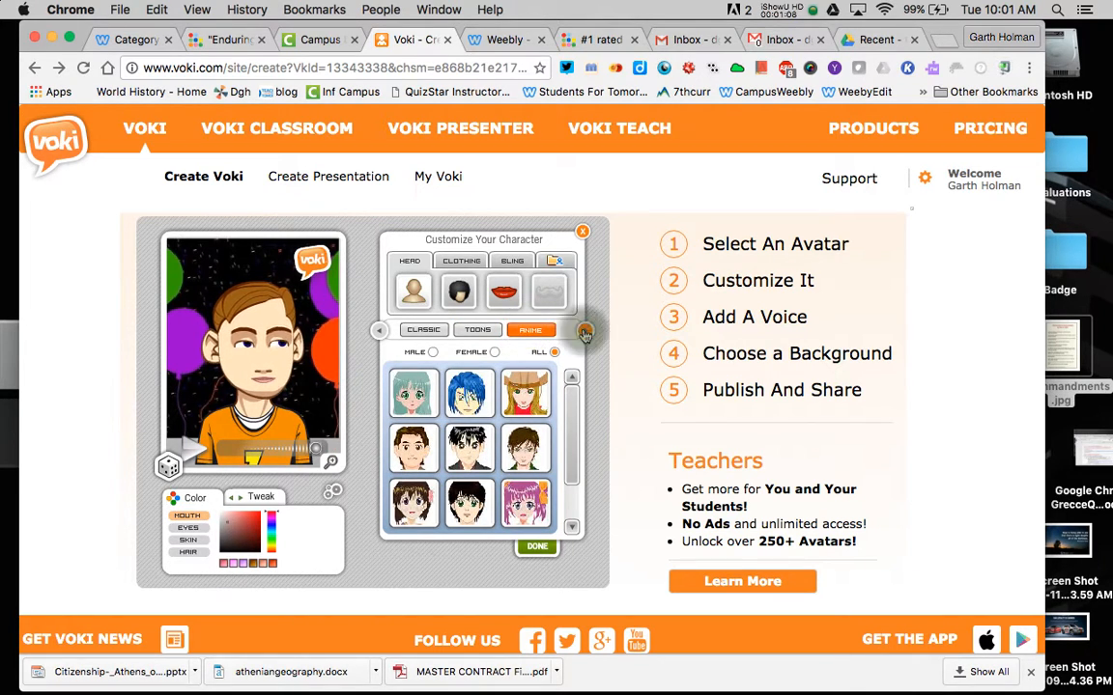
{"action": "left_click", "coordinate": [530, 331]}
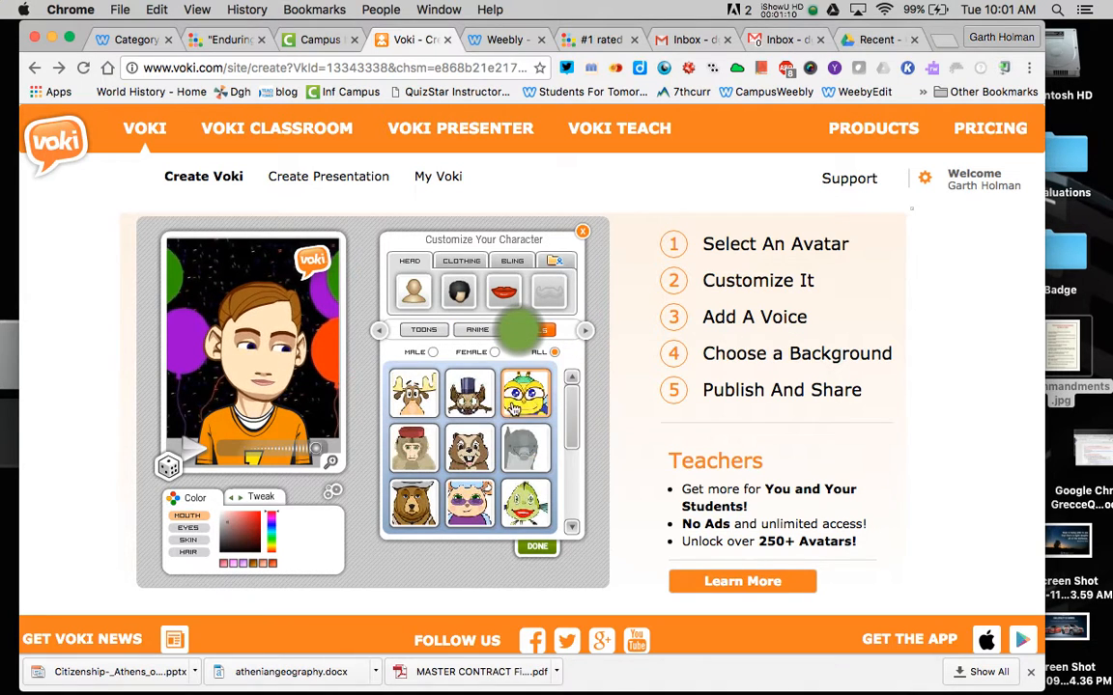
{"action": "left_click", "coordinate": [583, 330]}
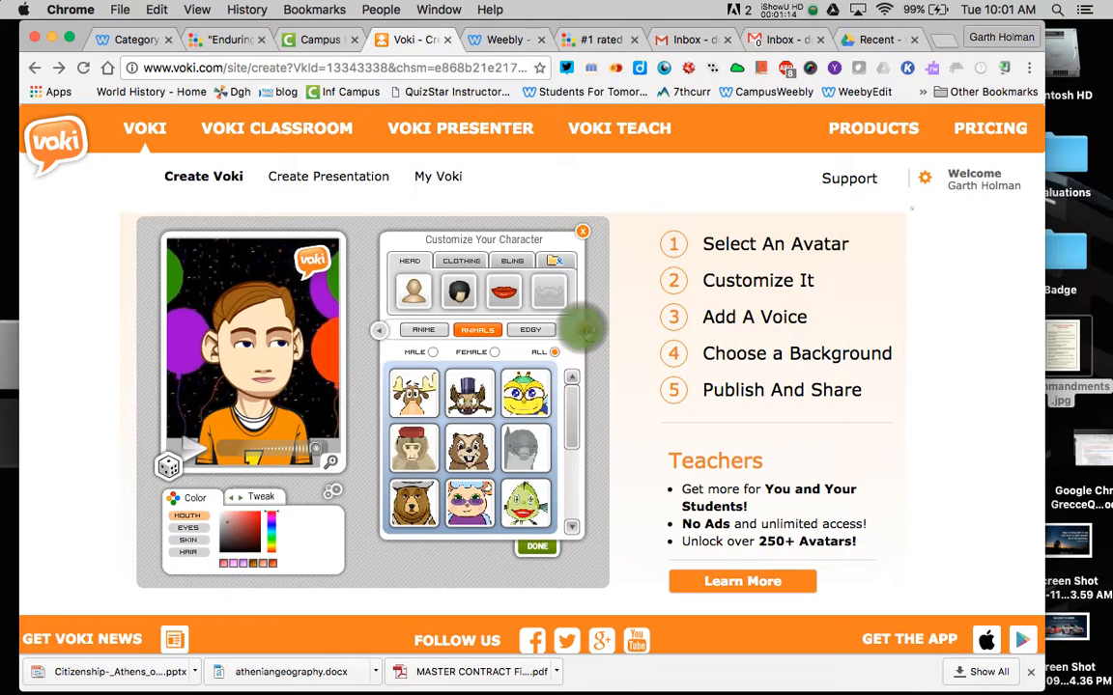
{"action": "left_click", "coordinate": [586, 330]}
{"action": "left_click", "coordinate": [586, 330]}
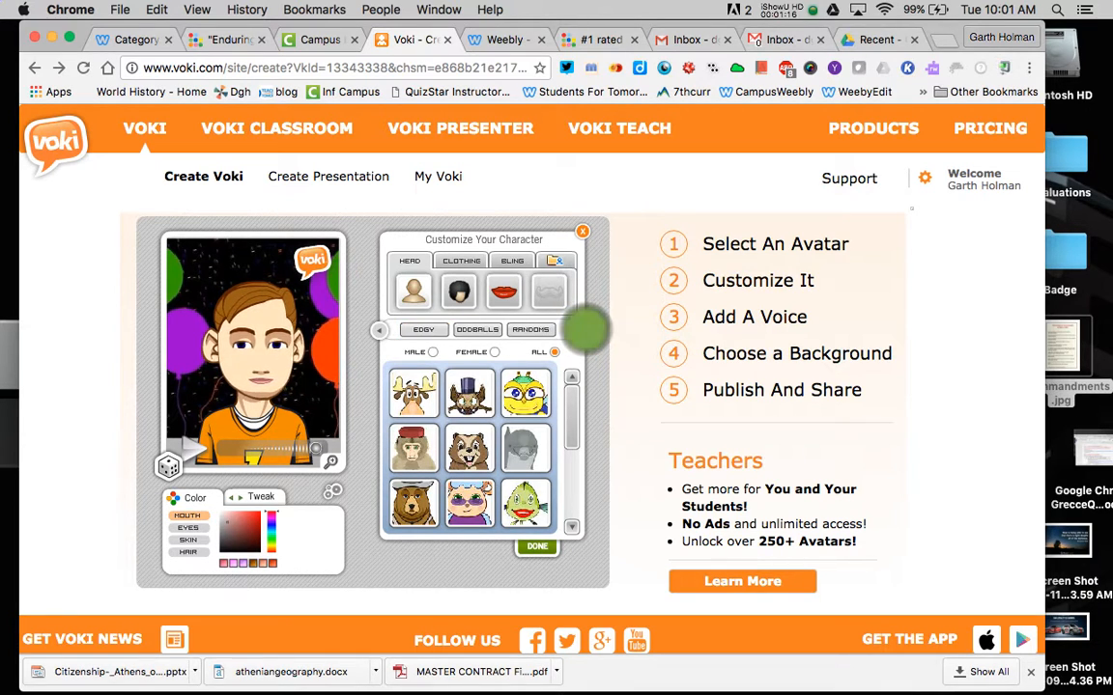
{"action": "left_click", "coordinate": [585, 331]}
{"action": "left_click", "coordinate": [425, 333]}
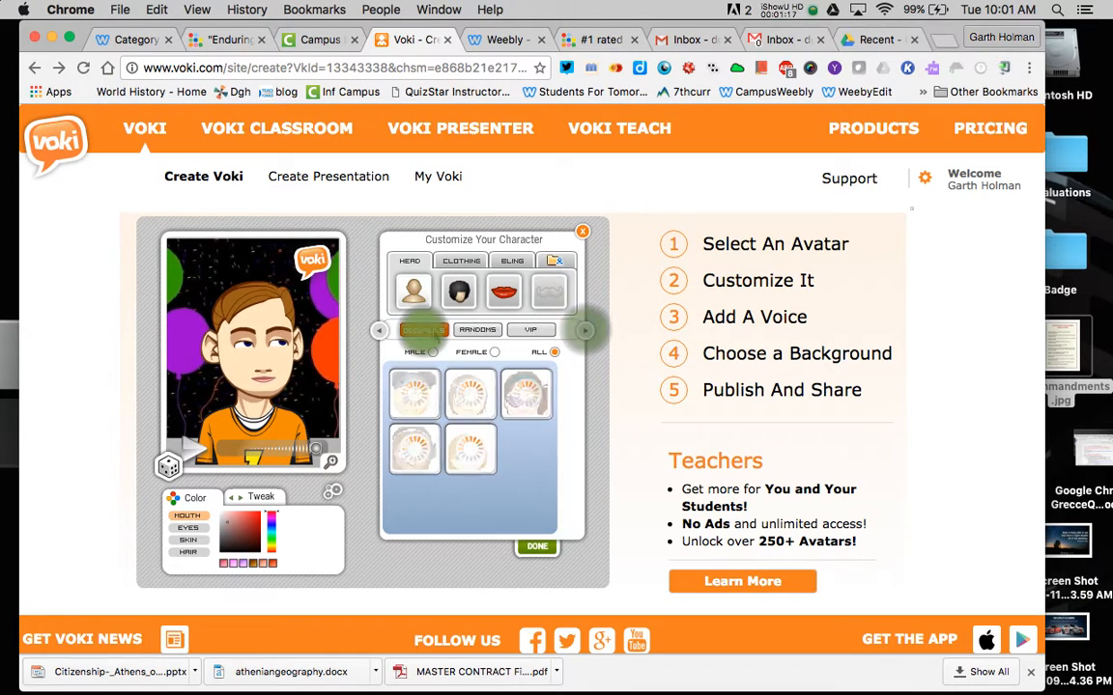
{"action": "left_click", "coordinate": [475, 330]}
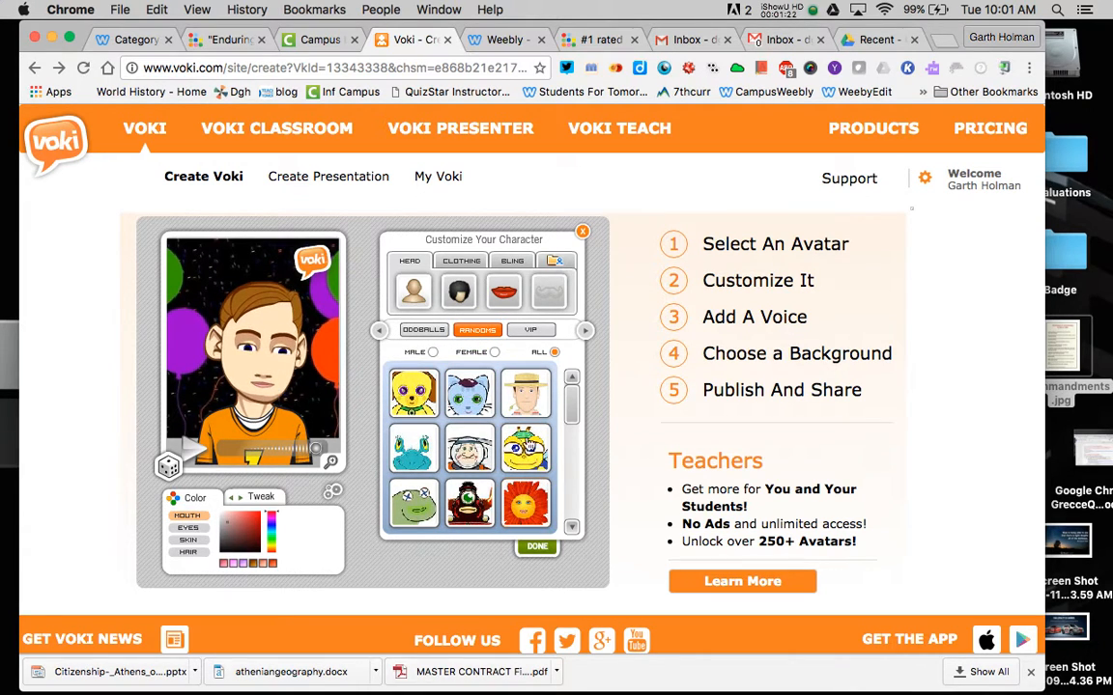
{"action": "left_click", "coordinate": [532, 330]}
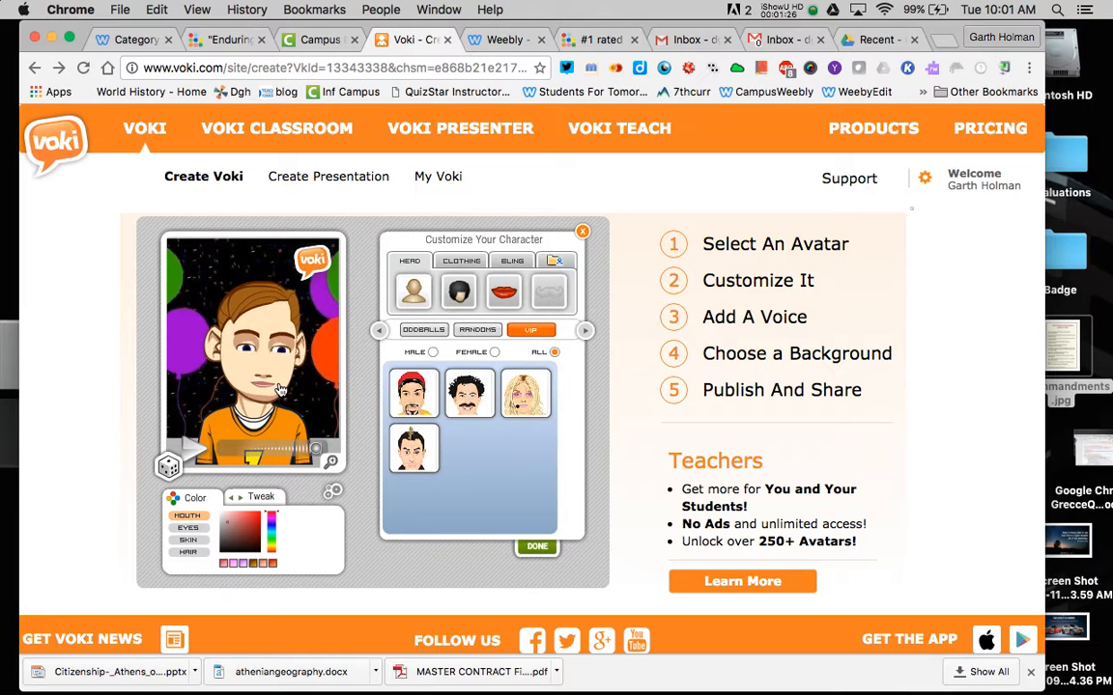
{"action": "left_click", "coordinate": [413, 290]}
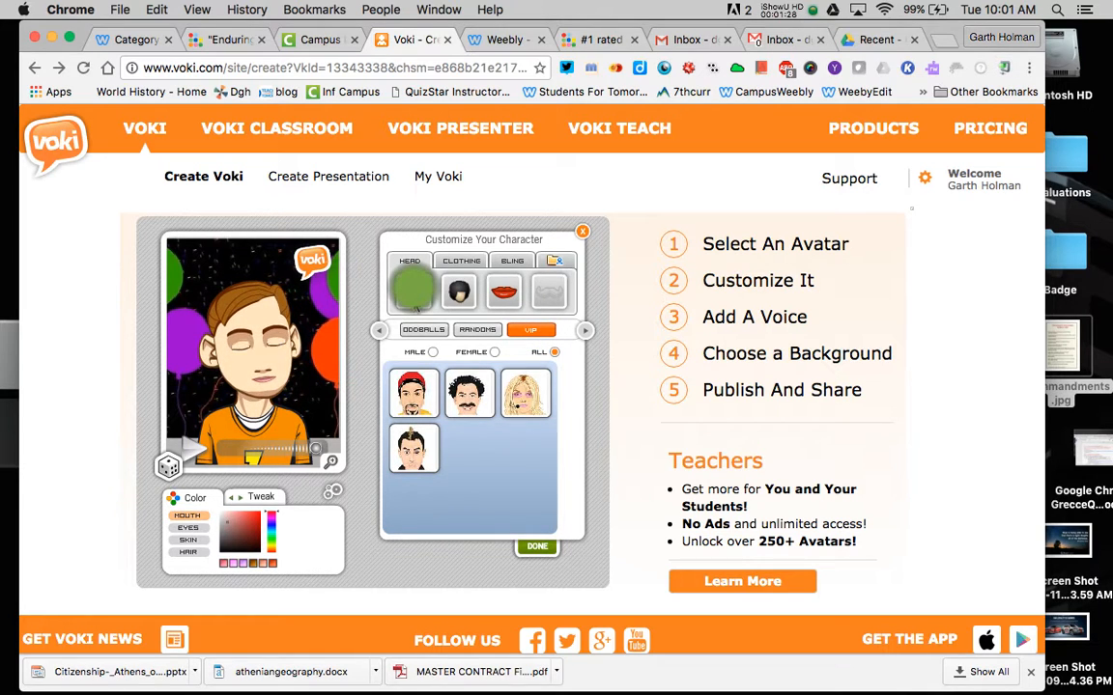
- Try red and short dark hair, then give the young man brown hair
{"action": "left_click", "coordinate": [456, 291]}
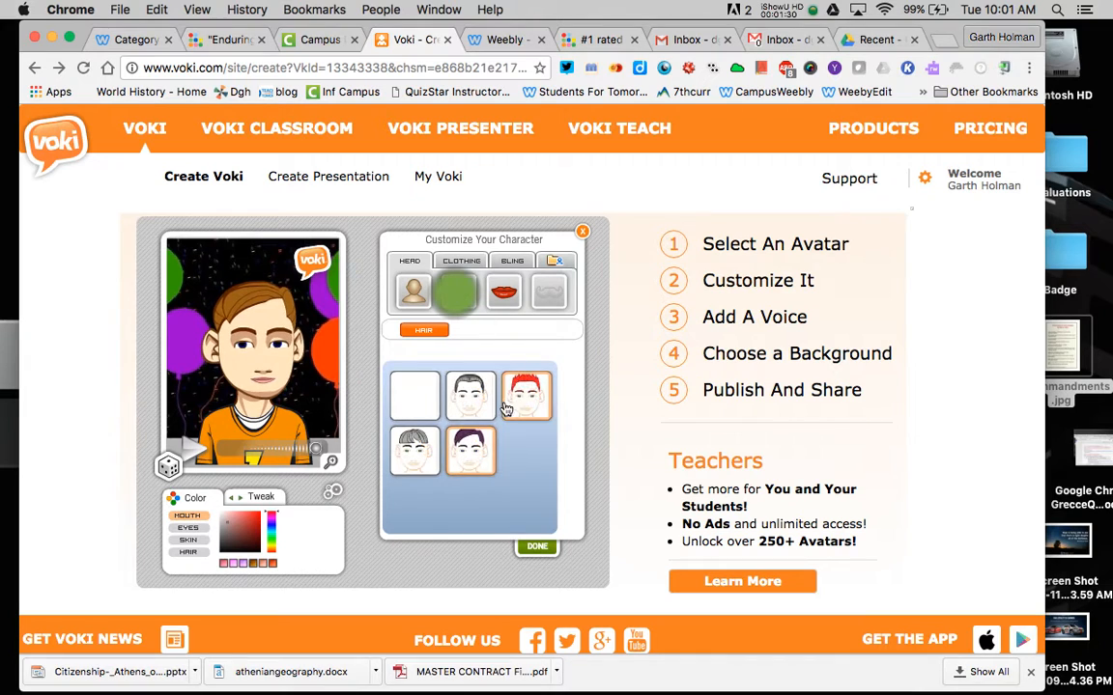
{"action": "left_click", "coordinate": [528, 398]}
{"action": "left_click", "coordinate": [471, 396]}
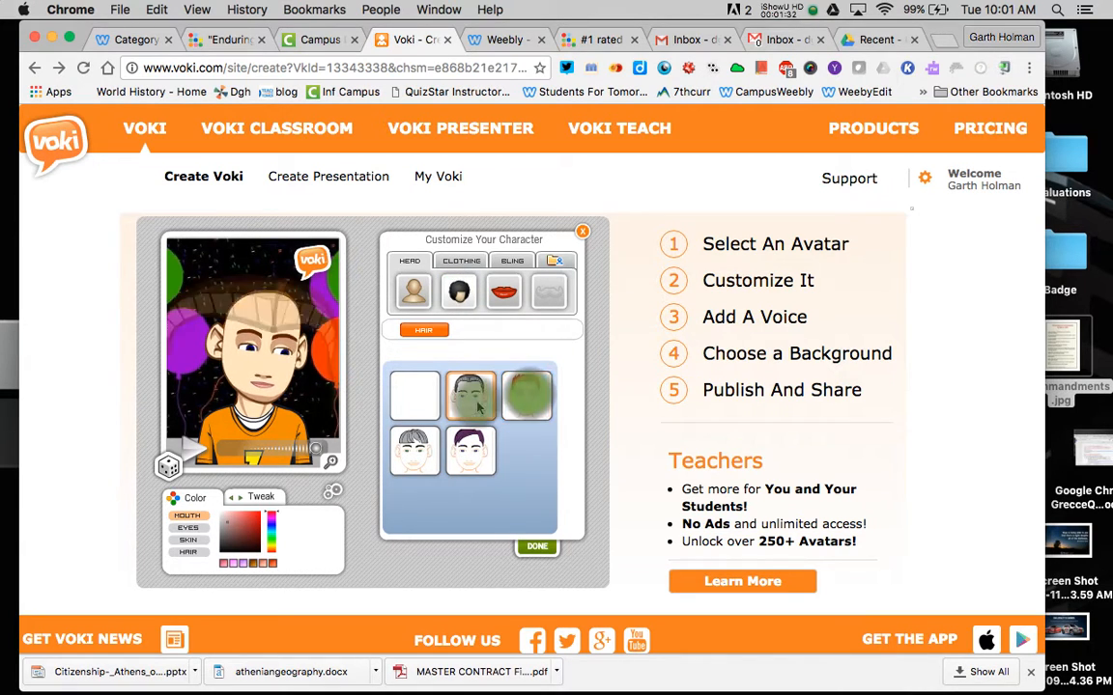
{"action": "left_click", "coordinate": [468, 459]}
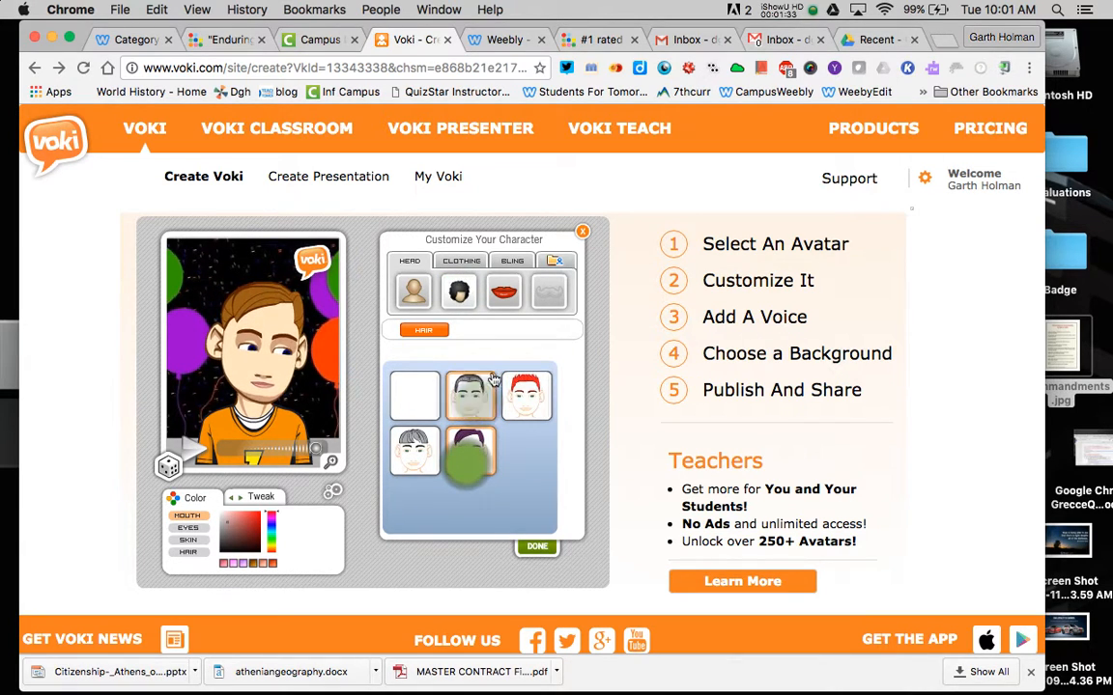
- Try several mouth styles and settle on the third one
{"action": "left_click", "coordinate": [503, 292]}
{"action": "left_click", "coordinate": [470, 400]}
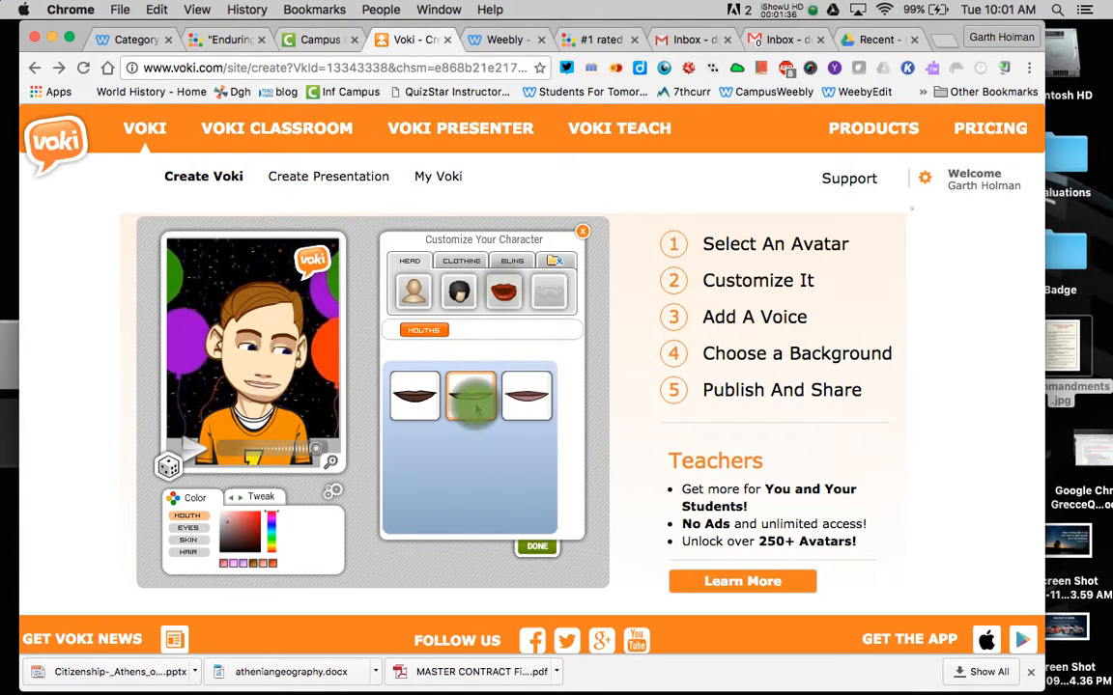
{"action": "left_click", "coordinate": [415, 396]}
{"action": "left_click", "coordinate": [527, 396]}
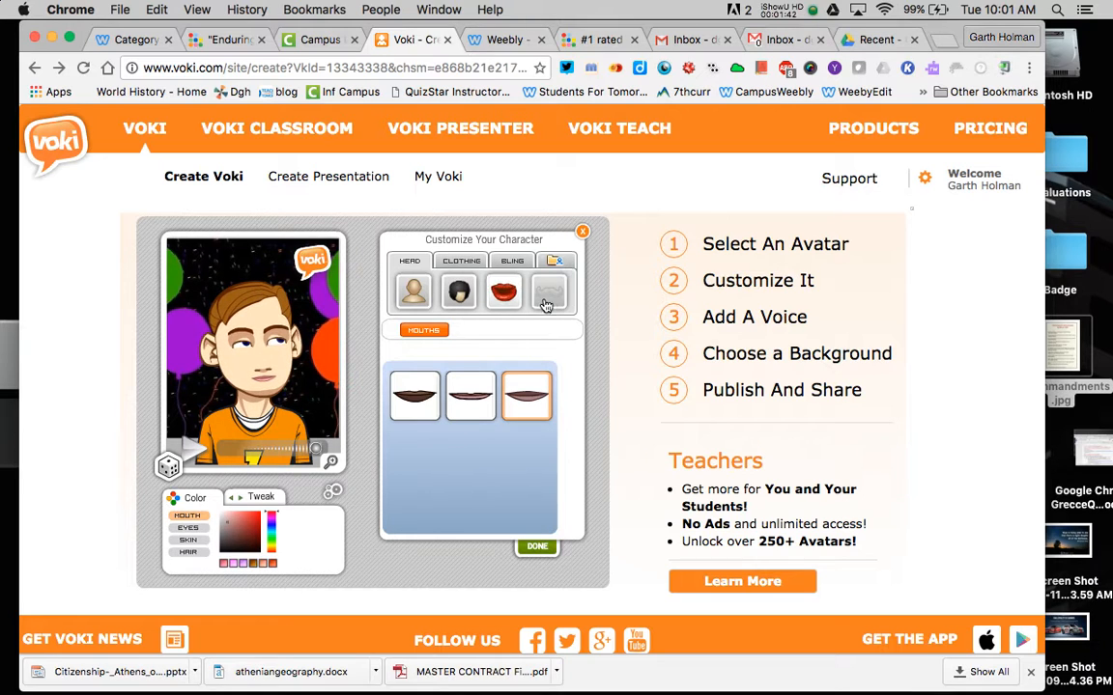
{"action": "left_click", "coordinate": [461, 261]}
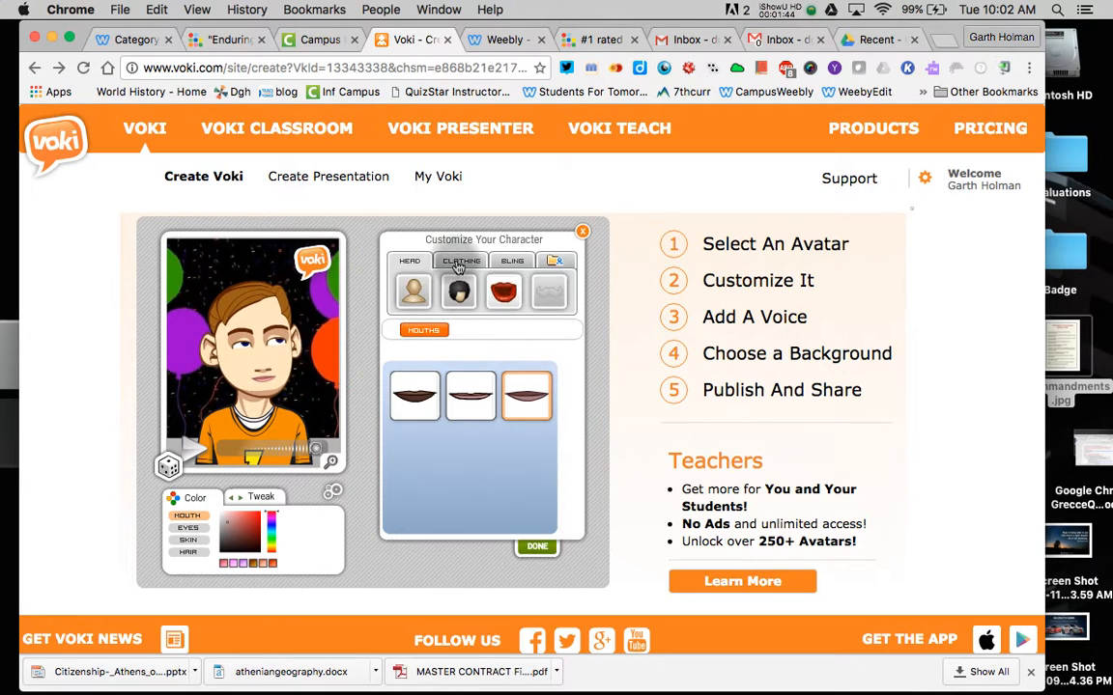
- Try the green B jersey and dark grey shirt, then dress the avatar in the brown shirt
{"action": "left_click", "coordinate": [475, 406]}
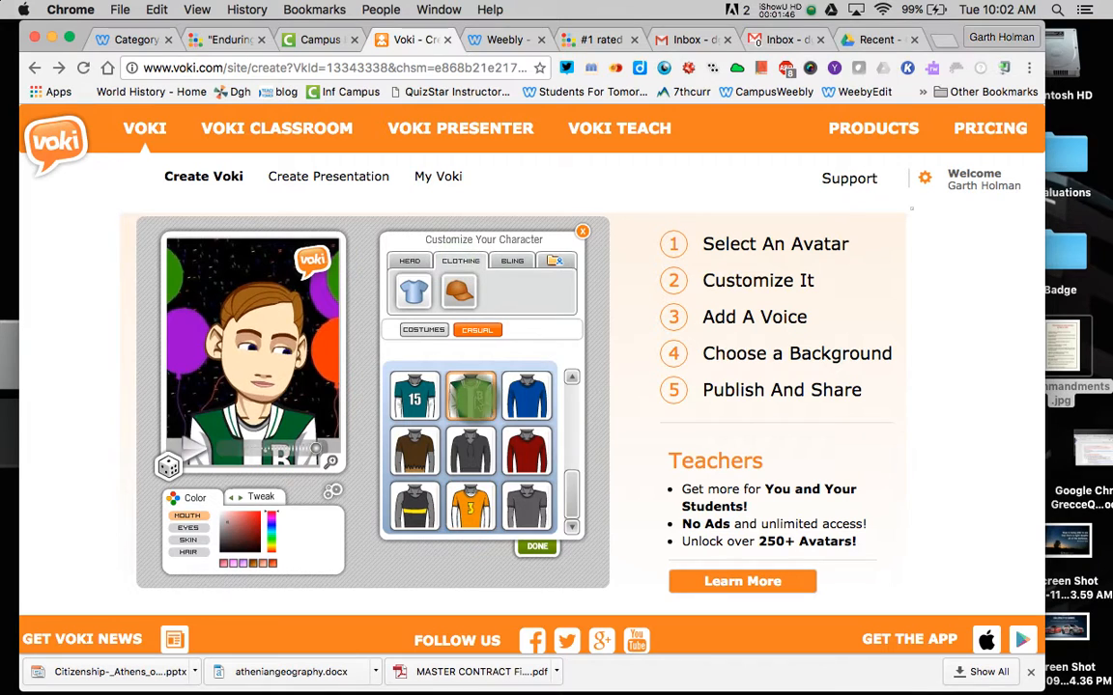
{"action": "left_click", "coordinate": [473, 469]}
{"action": "left_click", "coordinate": [430, 466]}
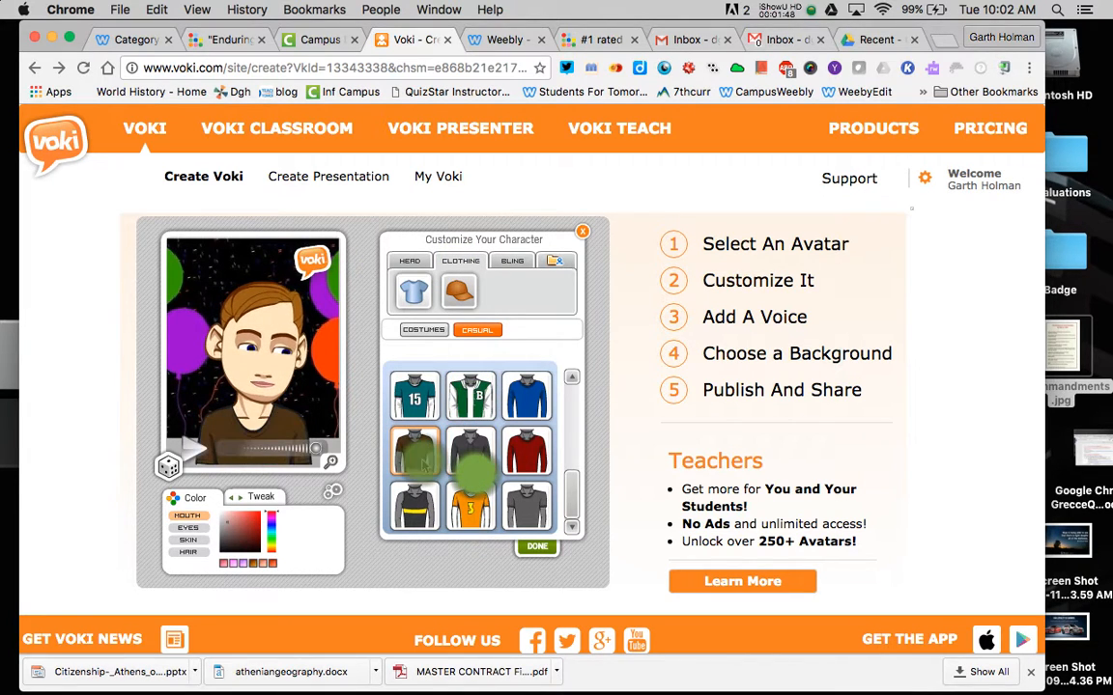
{"action": "scroll", "coordinate": [490, 466], "scroll_direction": "down", "scroll_amount": 3}
{"action": "scroll", "coordinate": [490, 467], "scroll_direction": "up", "scroll_amount": 3}
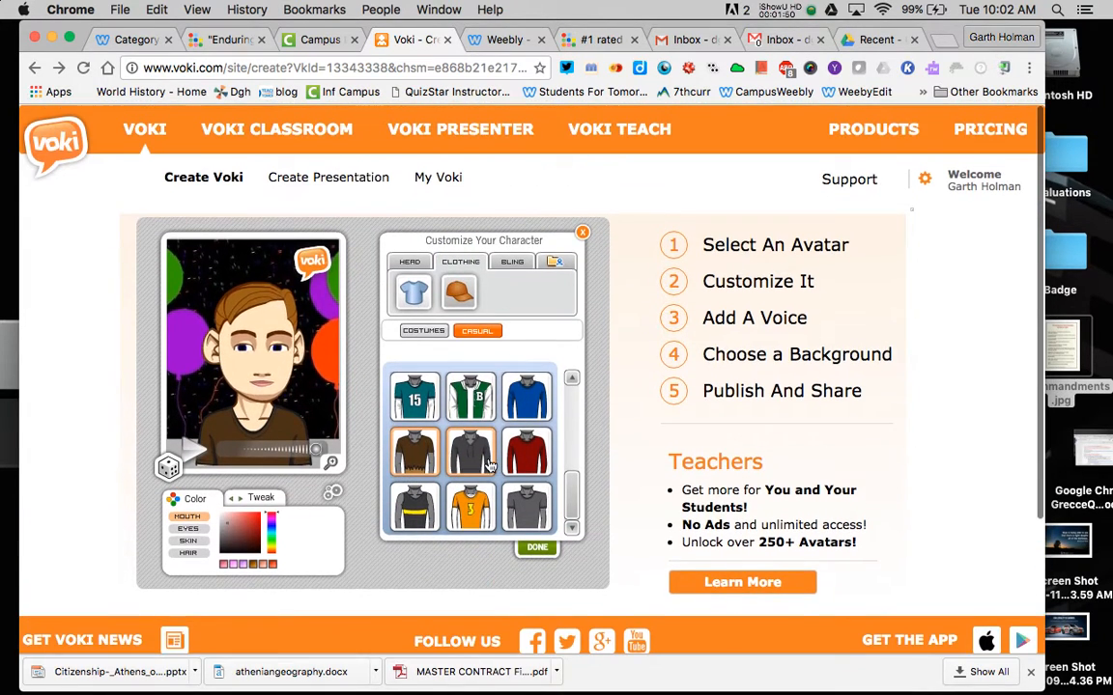
{"action": "mouse_move", "coordinate": [574, 496]}
{"action": "left_mouse_down"}
{"action": "mouse_move", "coordinate": [576, 394]}
{"action": "mouse_move", "coordinate": [571, 503]}
{"action": "left_mouse_up"}
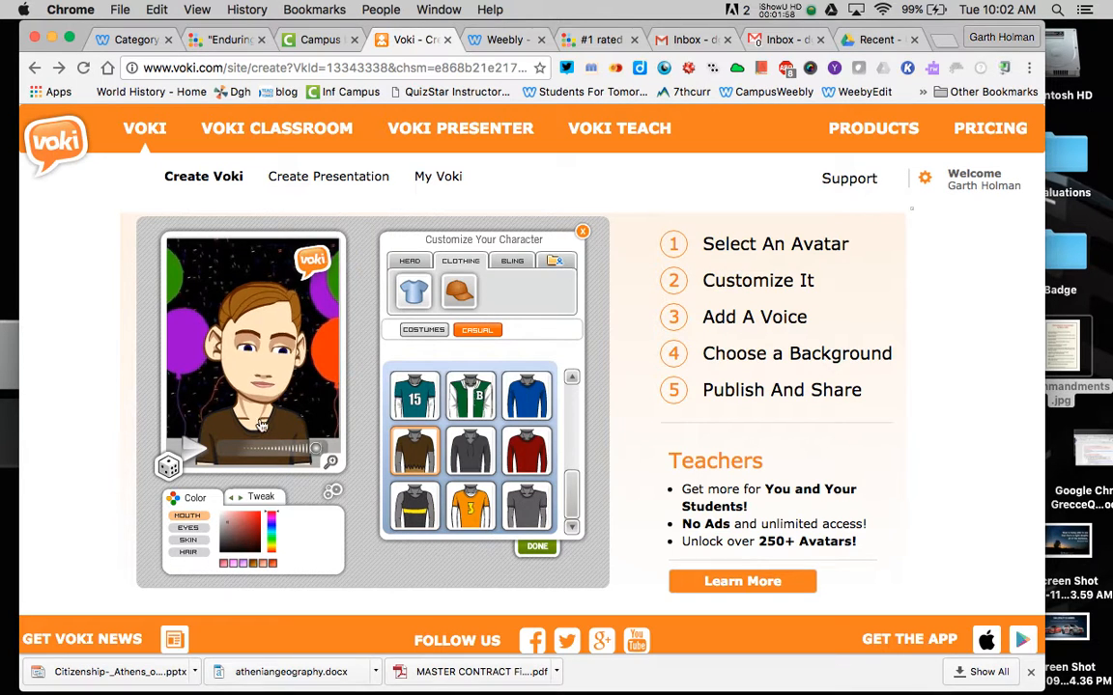
- Put the dark sunglasses from Bling on the avatar and finish customizing
{"action": "left_click", "coordinate": [512, 259]}
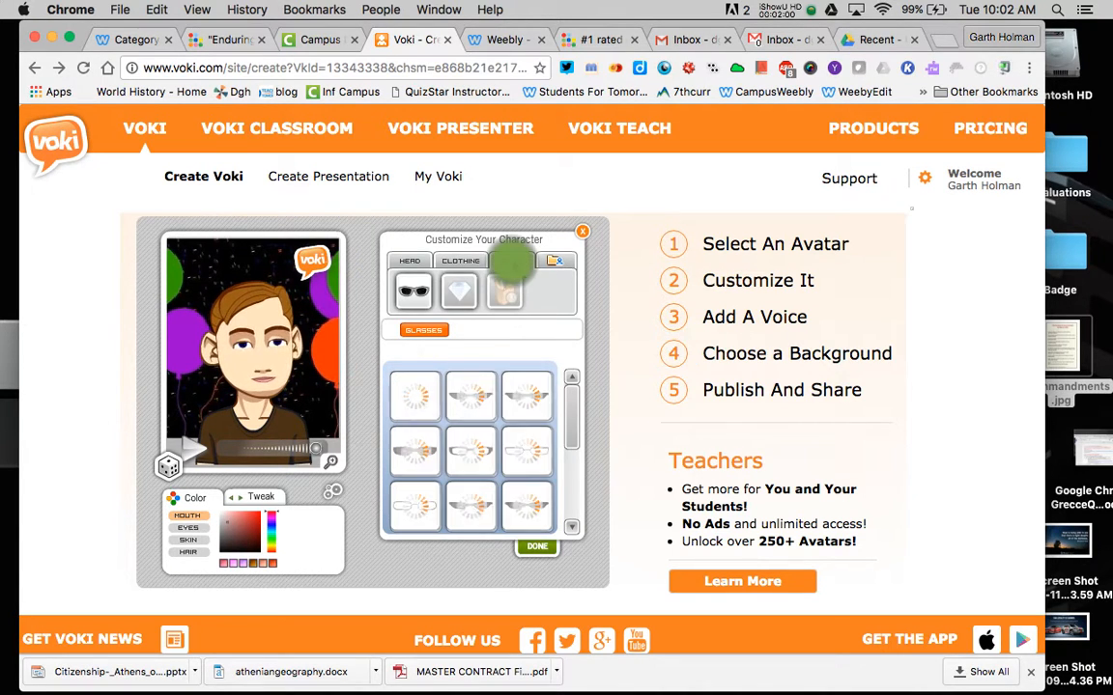
{"action": "left_click", "coordinate": [478, 400]}
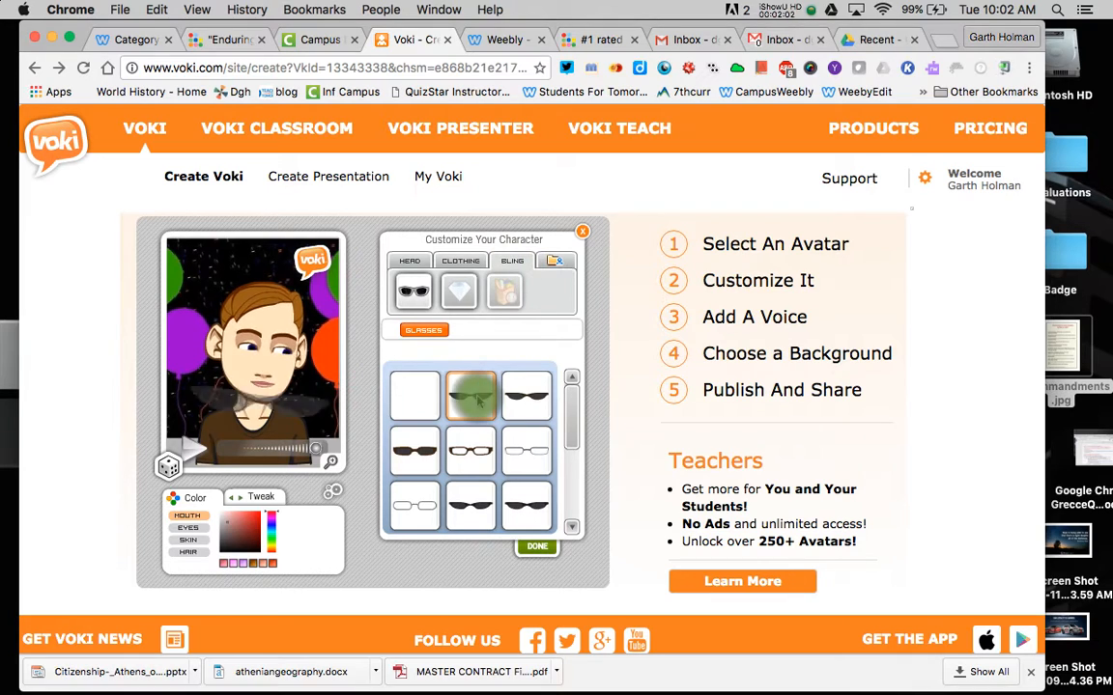
{"action": "left_click", "coordinate": [461, 291]}
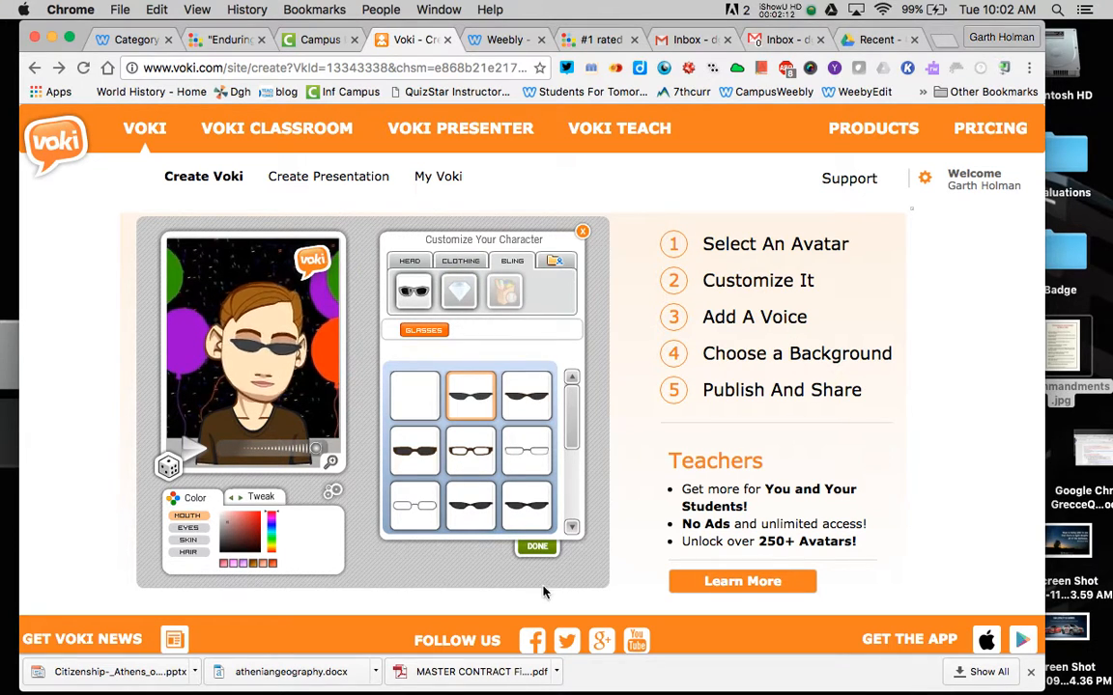
{"action": "left_click", "coordinate": [537, 546]}
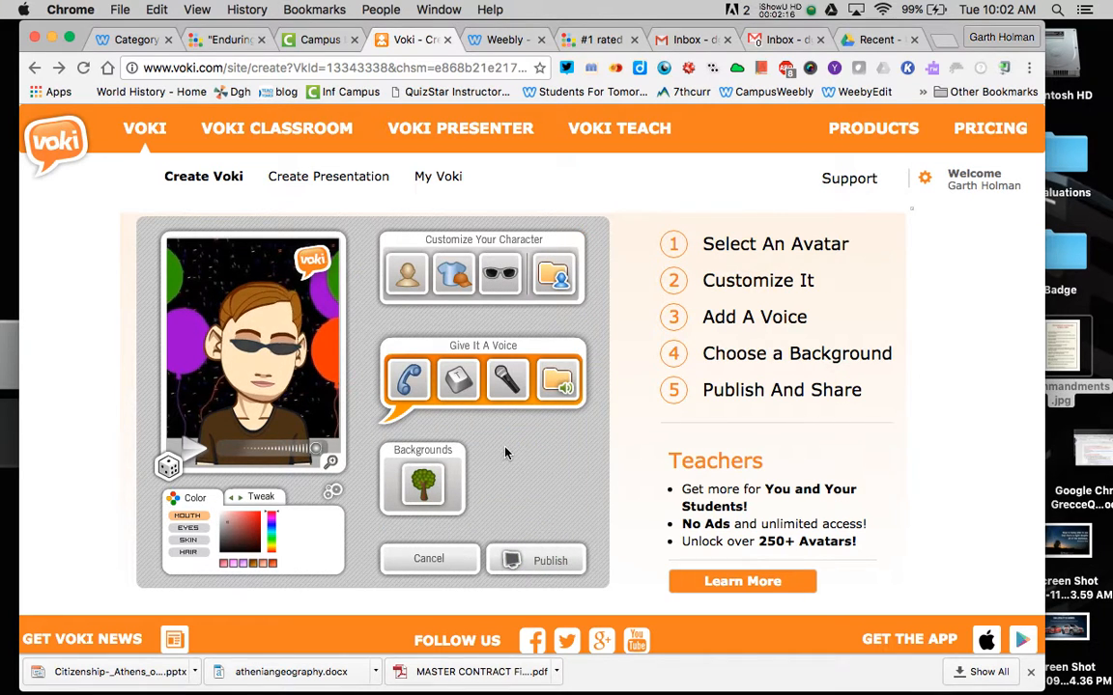
- Record a test microphone message, cancel it, and switch to text-to-speech
{"action": "left_click", "coordinate": [518, 381]}
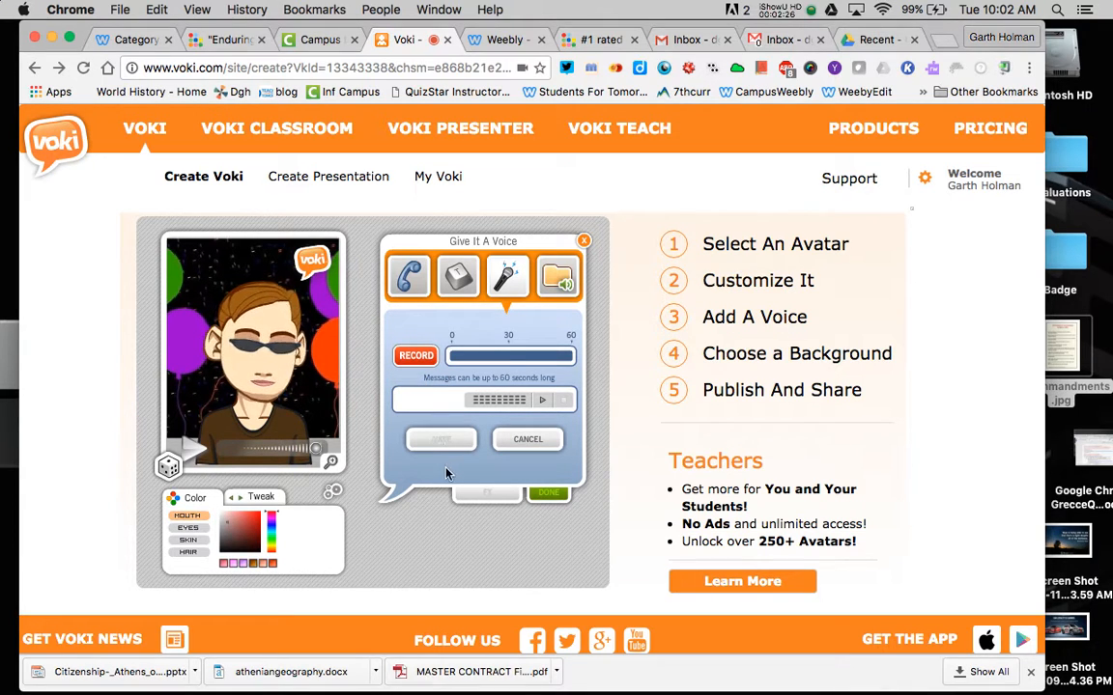
{"action": "left_click", "coordinate": [416, 357]}
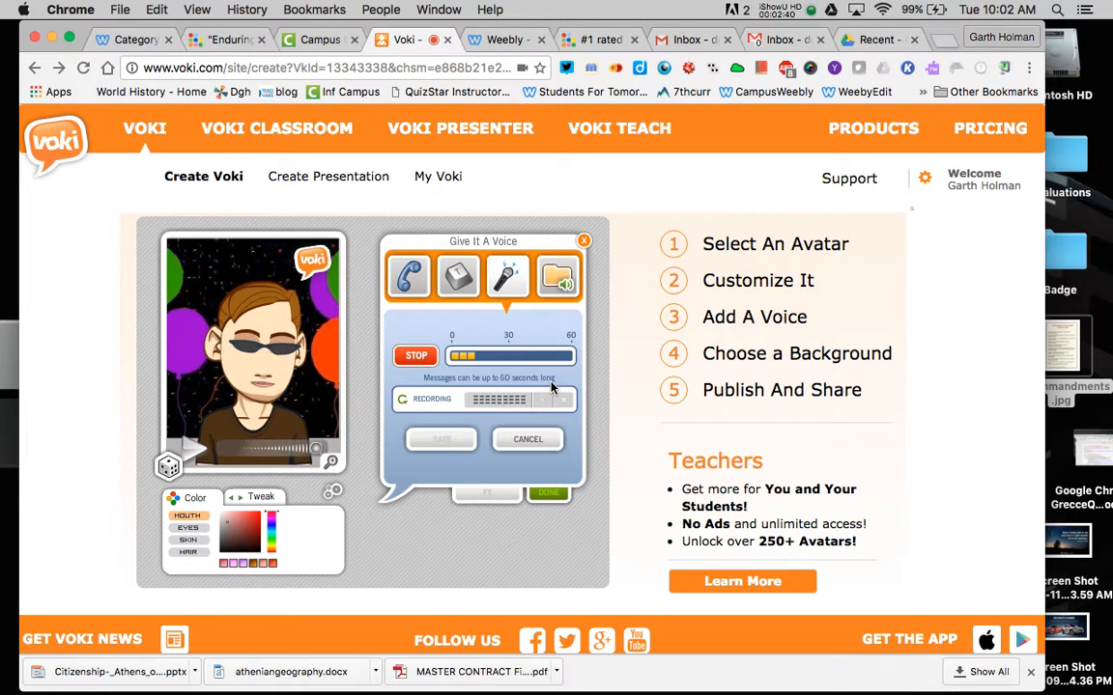
{"action": "left_click", "coordinate": [425, 359]}
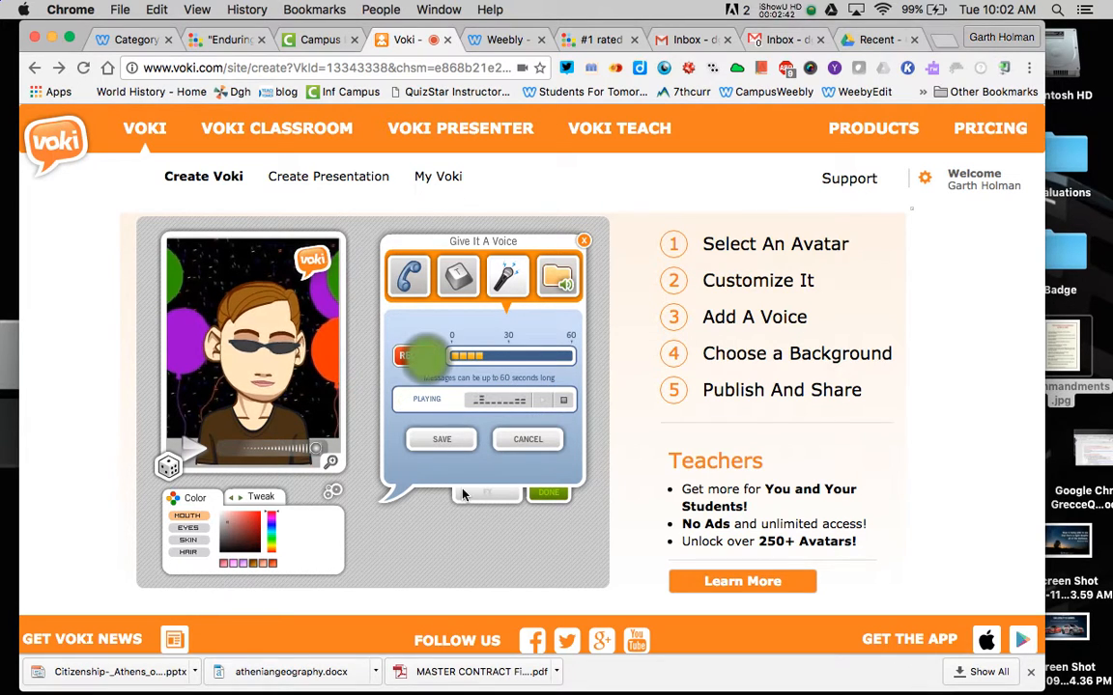
{"action": "left_click", "coordinate": [528, 441]}
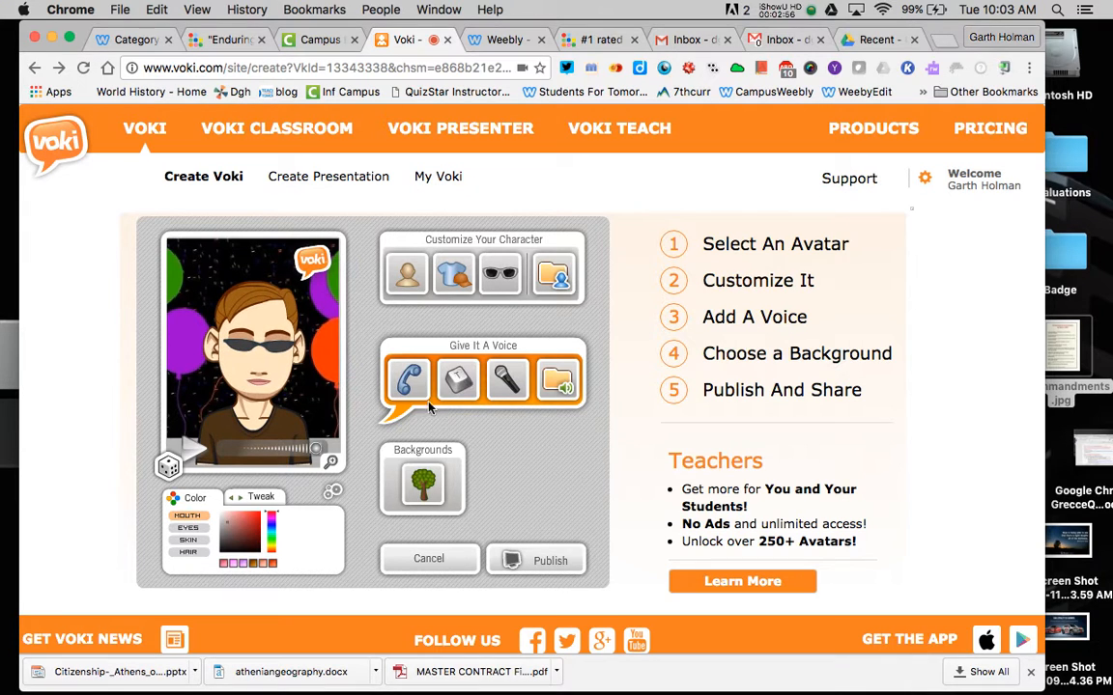
{"action": "left_click", "coordinate": [459, 381]}
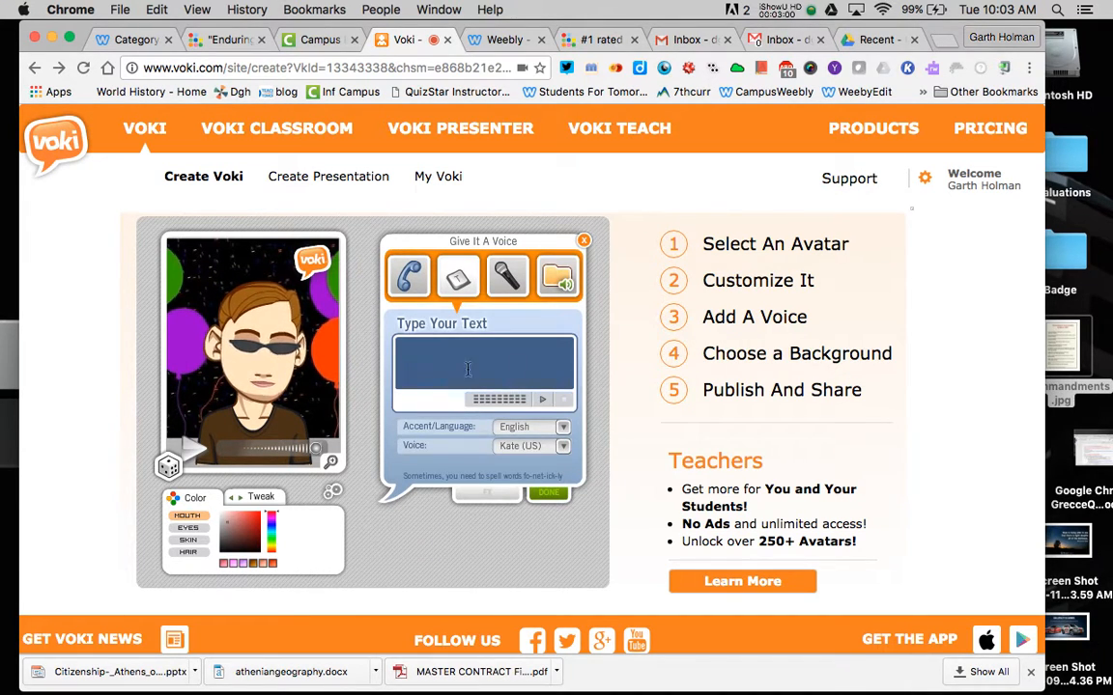
- Look at the call-in phone voice option, then return to text-to-speech
{"action": "left_click", "coordinate": [443, 362]}
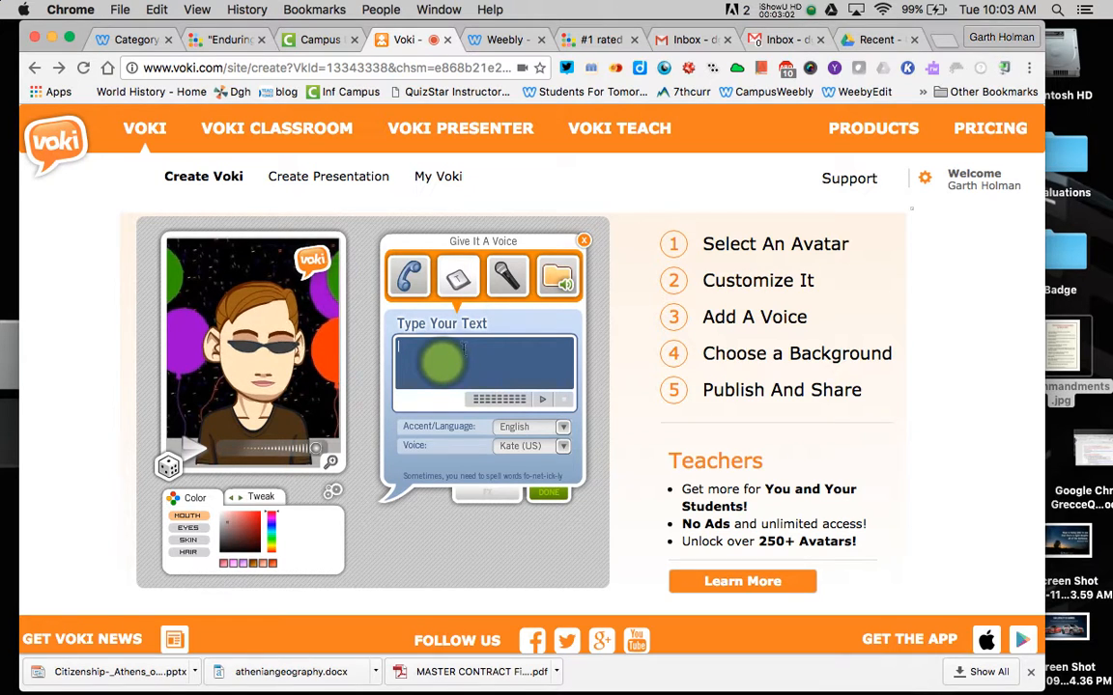
{"action": "left_click", "coordinate": [408, 277]}
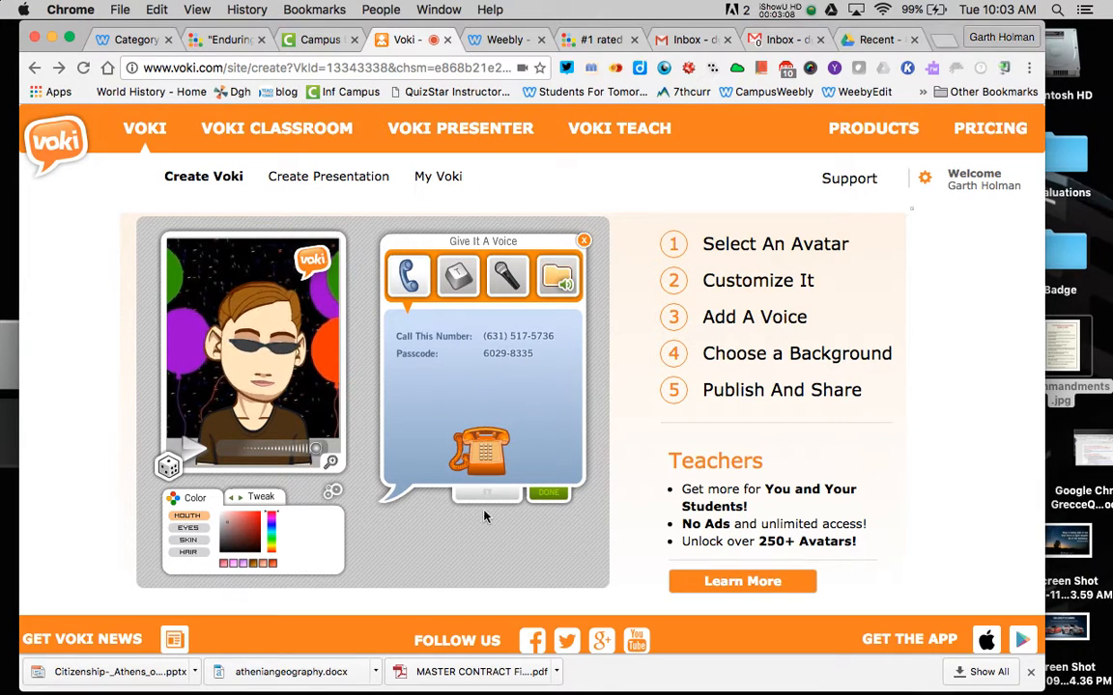
{"action": "left_click", "coordinate": [546, 494]}
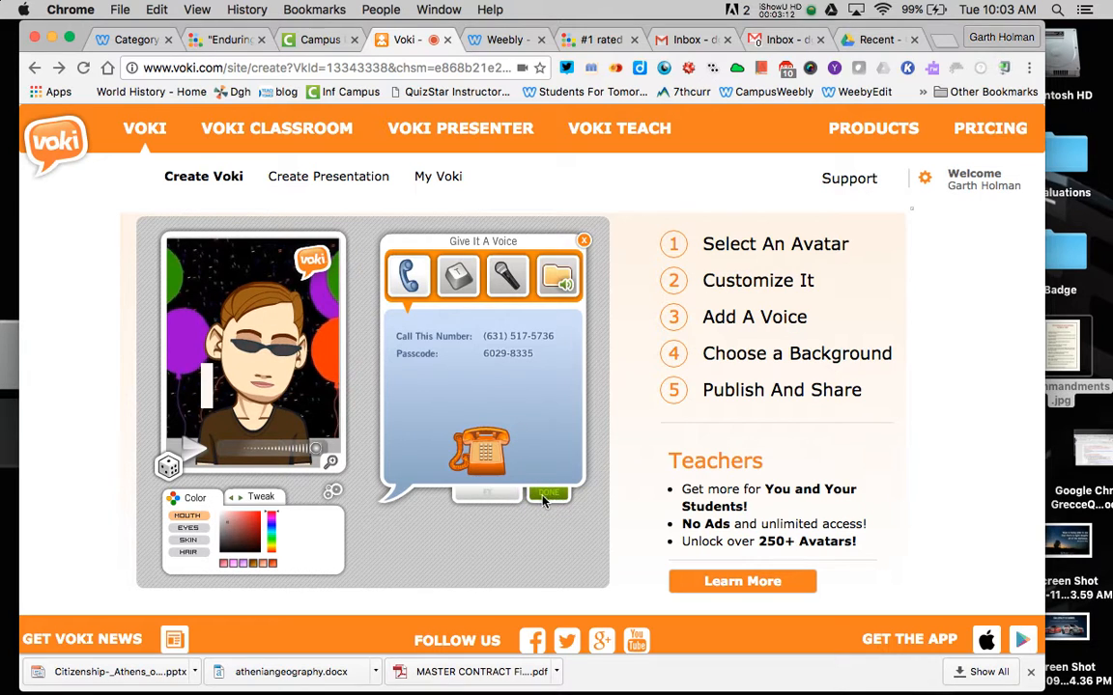
{"action": "left_click", "coordinate": [458, 277]}
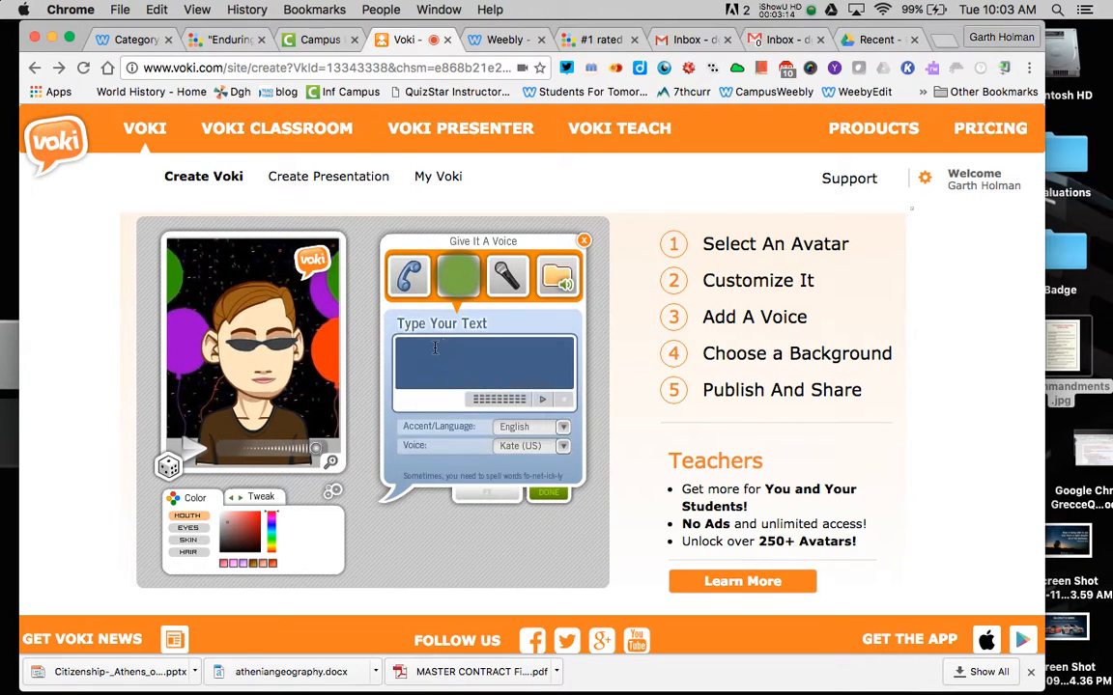
- Enter 'Hi' as the message with English accent and Kate (US) voice, and confirm
{"action": "left_click", "coordinate": [432, 349]}
{"action": "type", "text": "Hi"}
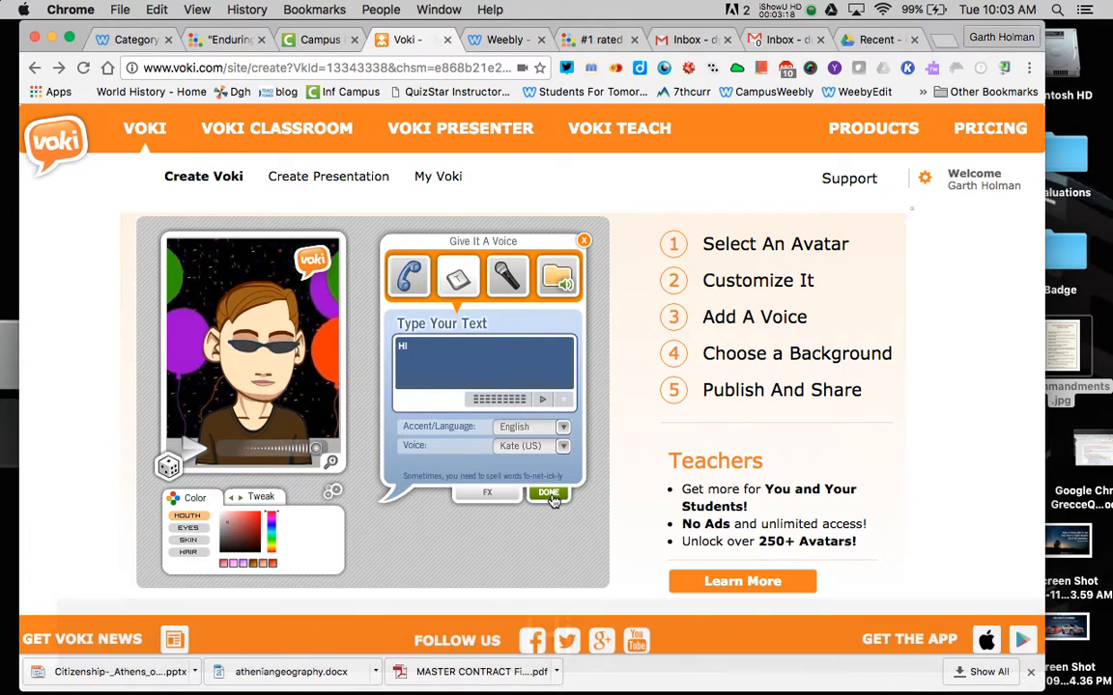
{"action": "left_click", "coordinate": [563, 428]}
{"action": "left_click", "coordinate": [565, 427]}
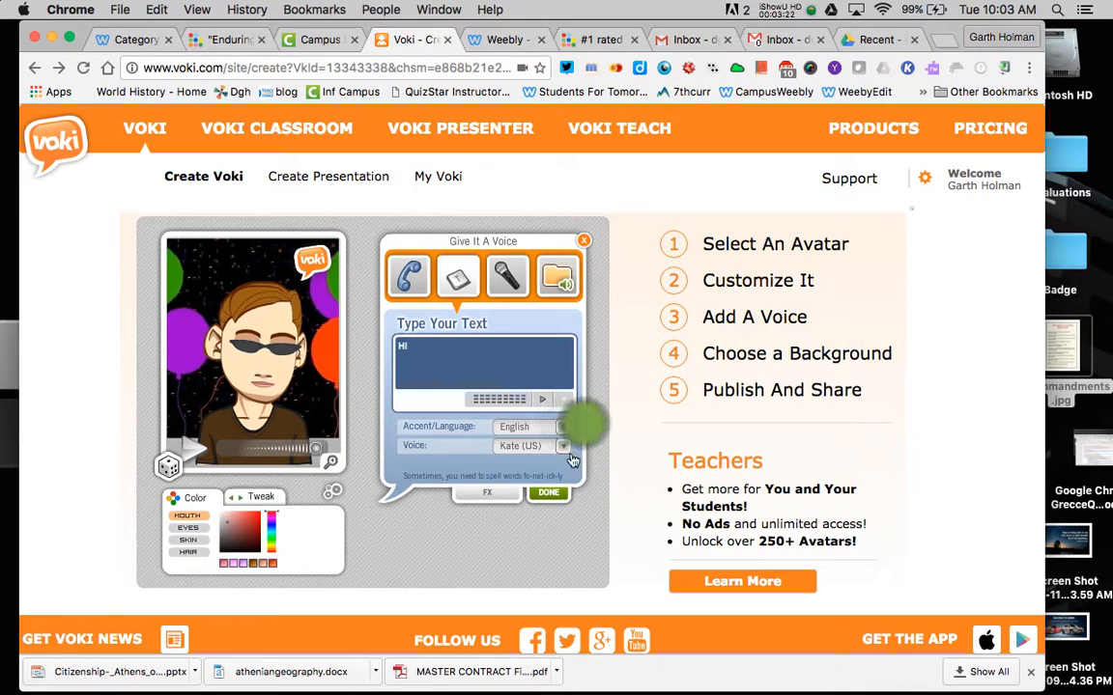
{"action": "left_click", "coordinate": [563, 447]}
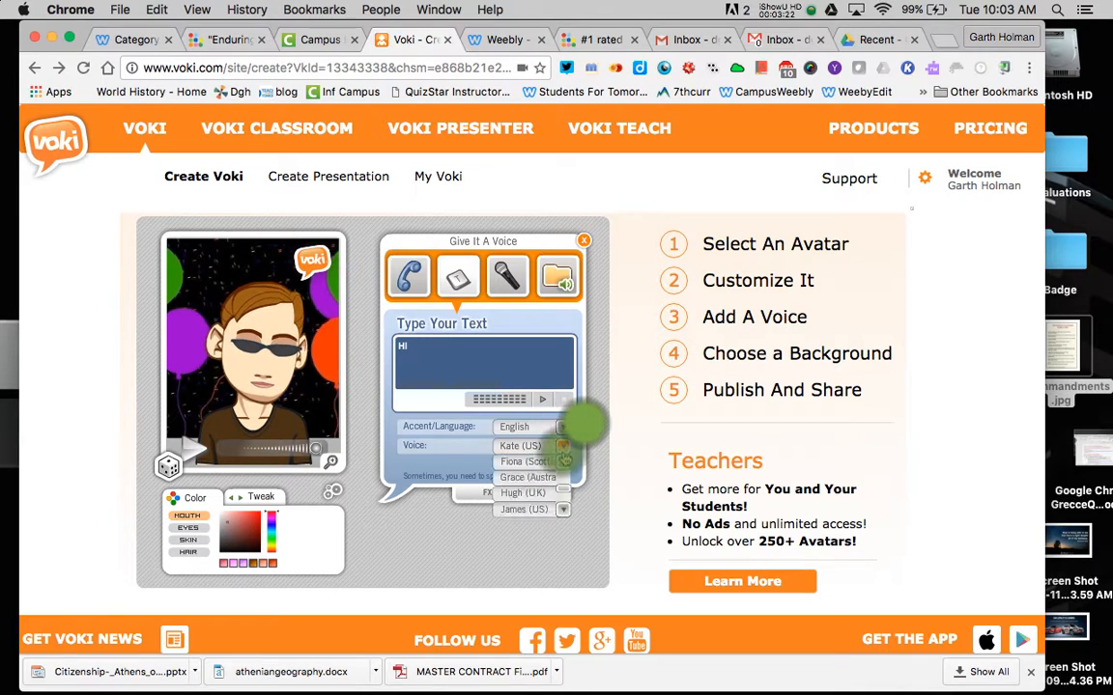
{"action": "left_click", "coordinate": [566, 550]}
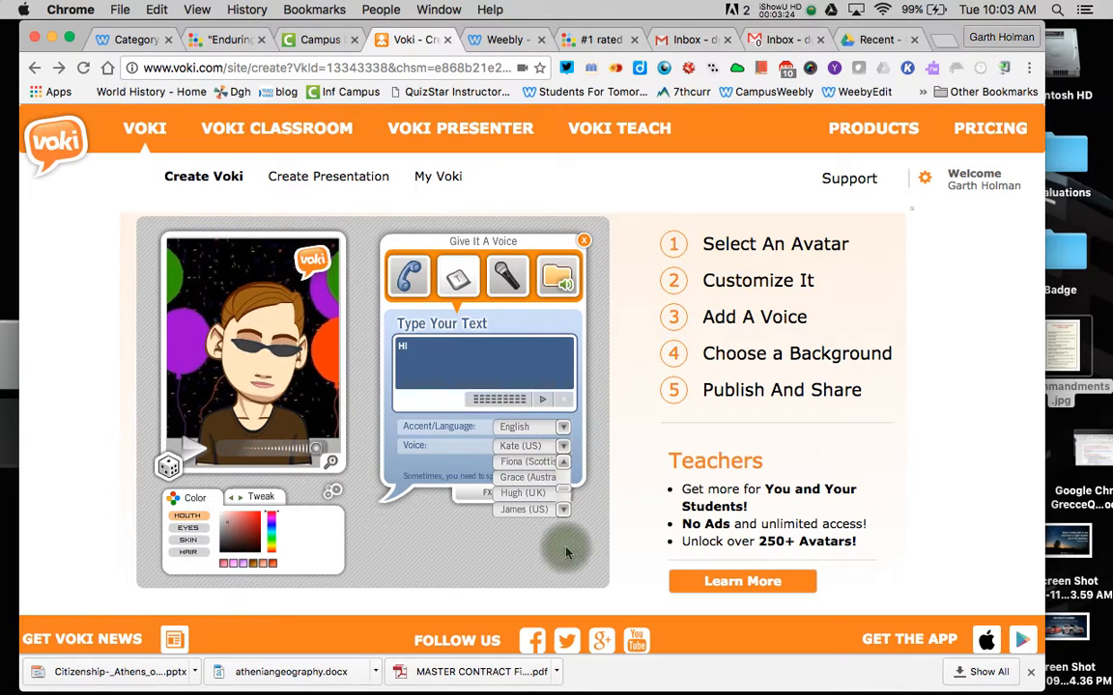
{"action": "left_click", "coordinate": [608, 473]}
{"action": "left_click", "coordinate": [550, 495]}
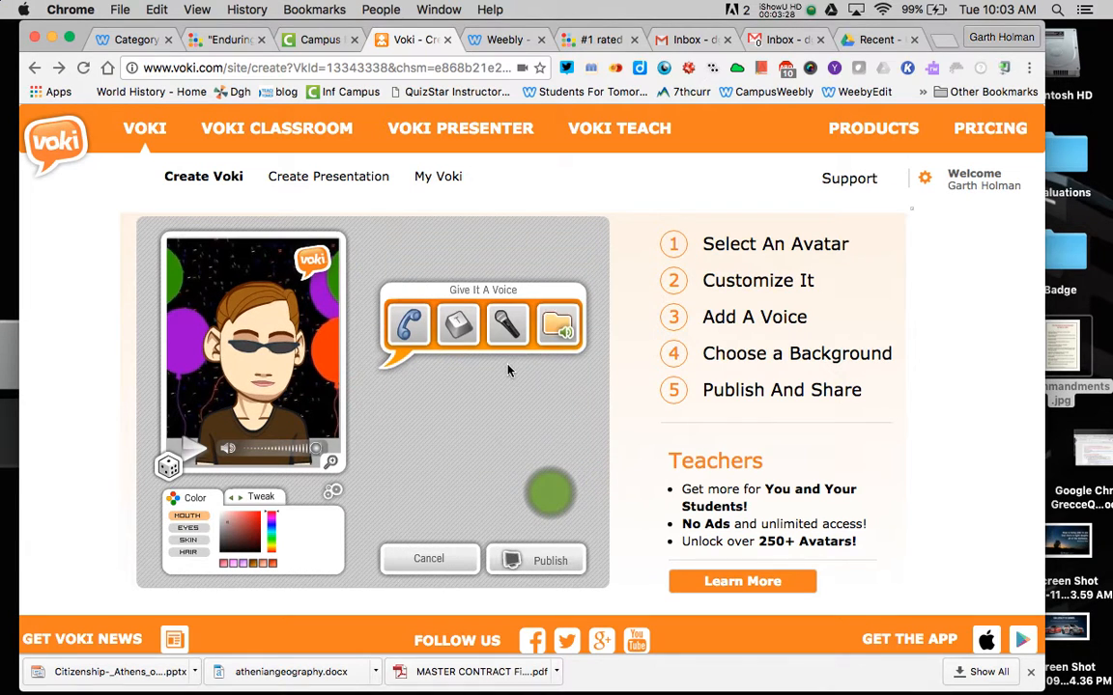
- Browse background categories and set the Travel Capitol building as the backdrop
{"action": "left_click", "coordinate": [425, 492]}
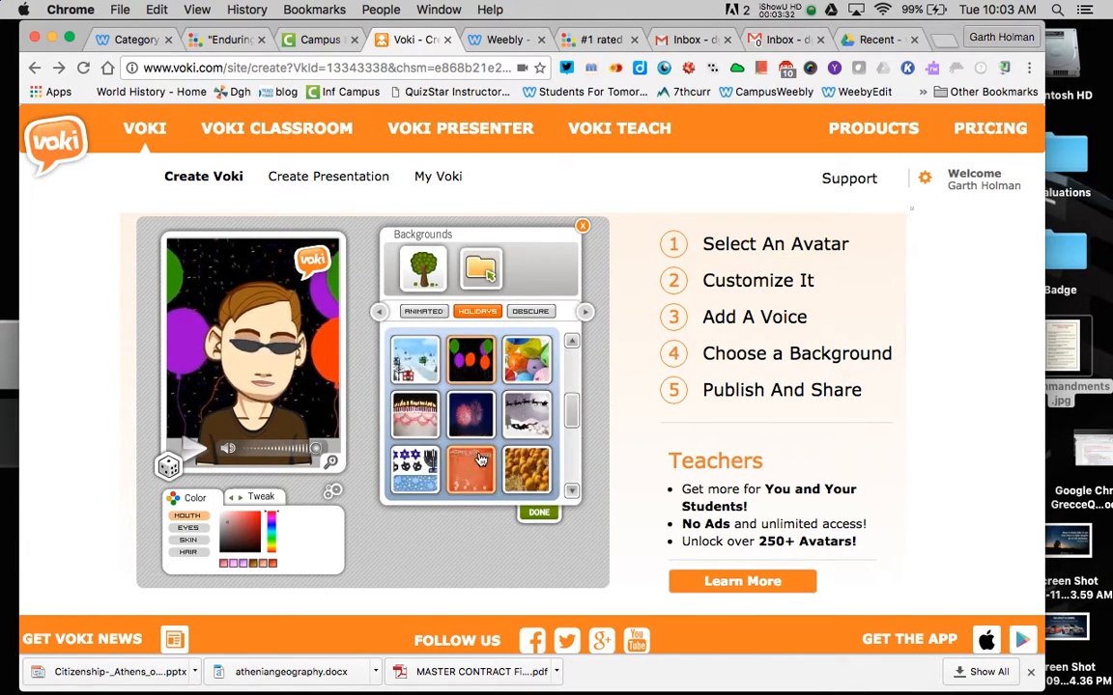
{"action": "left_click", "coordinate": [425, 311]}
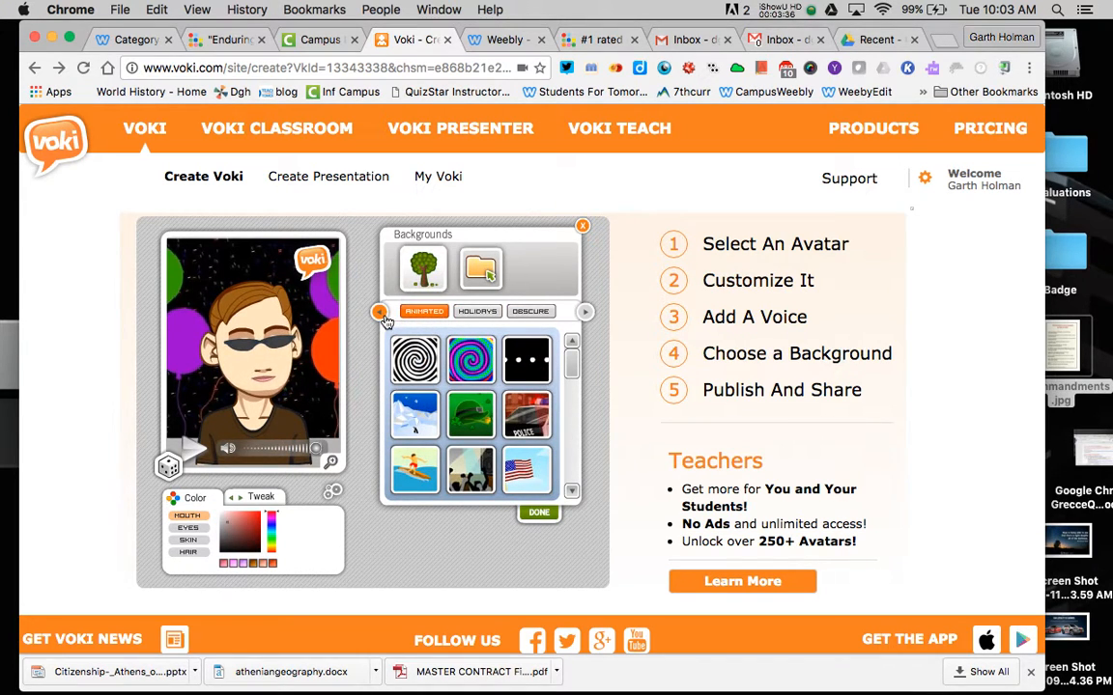
{"action": "left_click", "coordinate": [379, 311]}
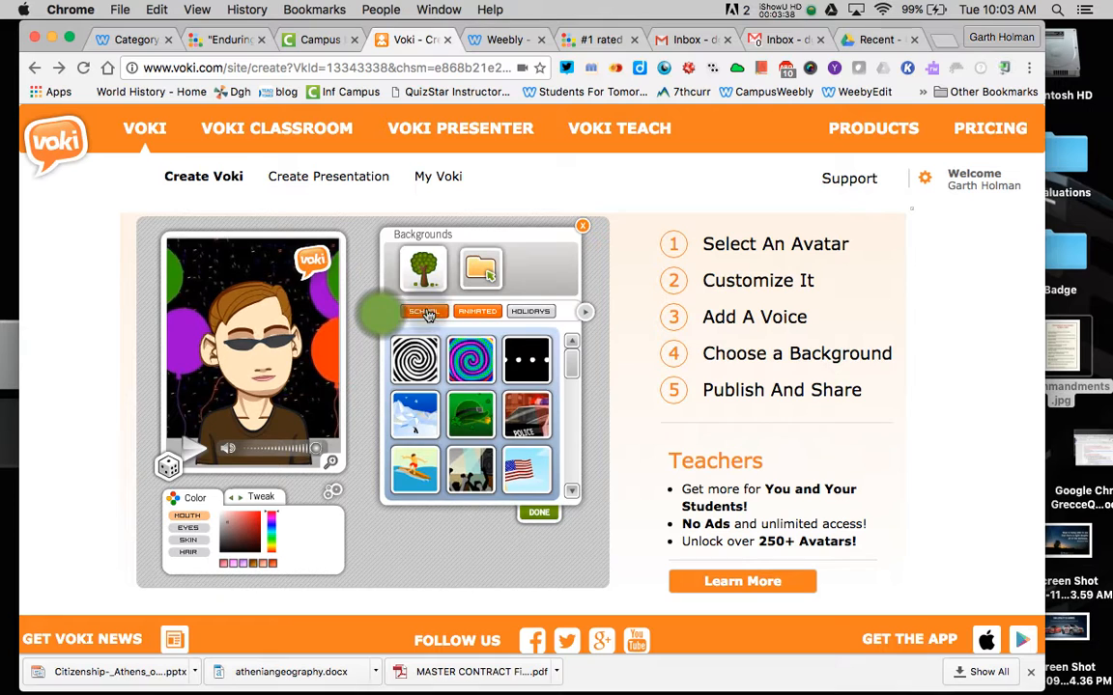
{"action": "left_click", "coordinate": [425, 311]}
{"action": "left_click", "coordinate": [379, 311]}
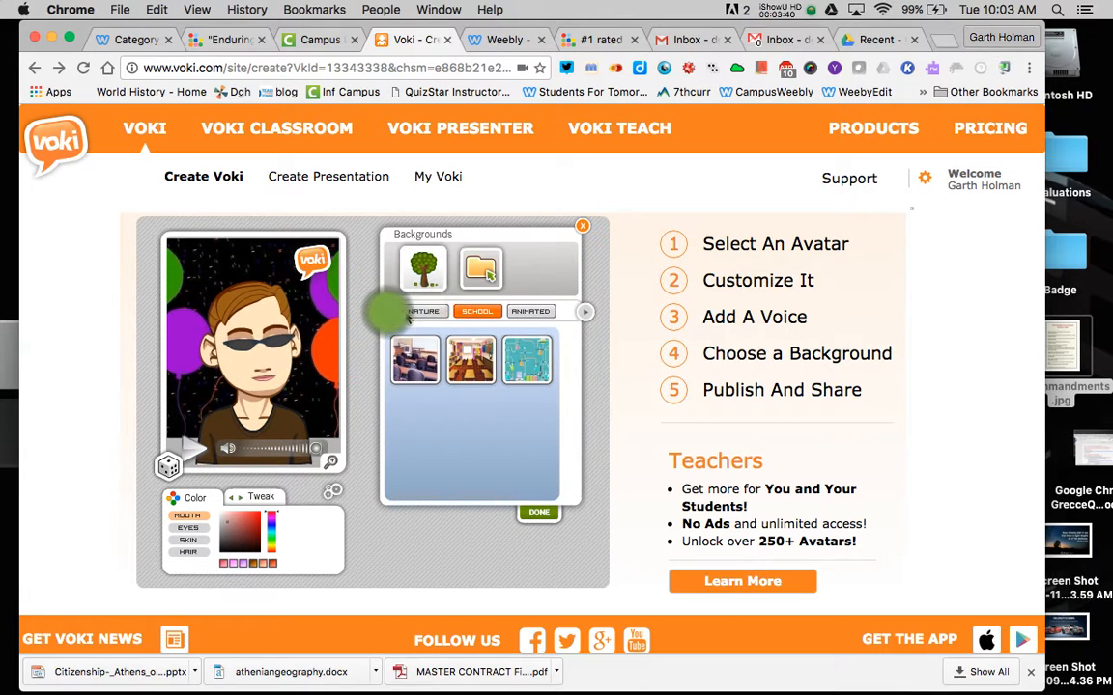
{"action": "left_click", "coordinate": [425, 311]}
{"action": "left_click", "coordinate": [380, 311]}
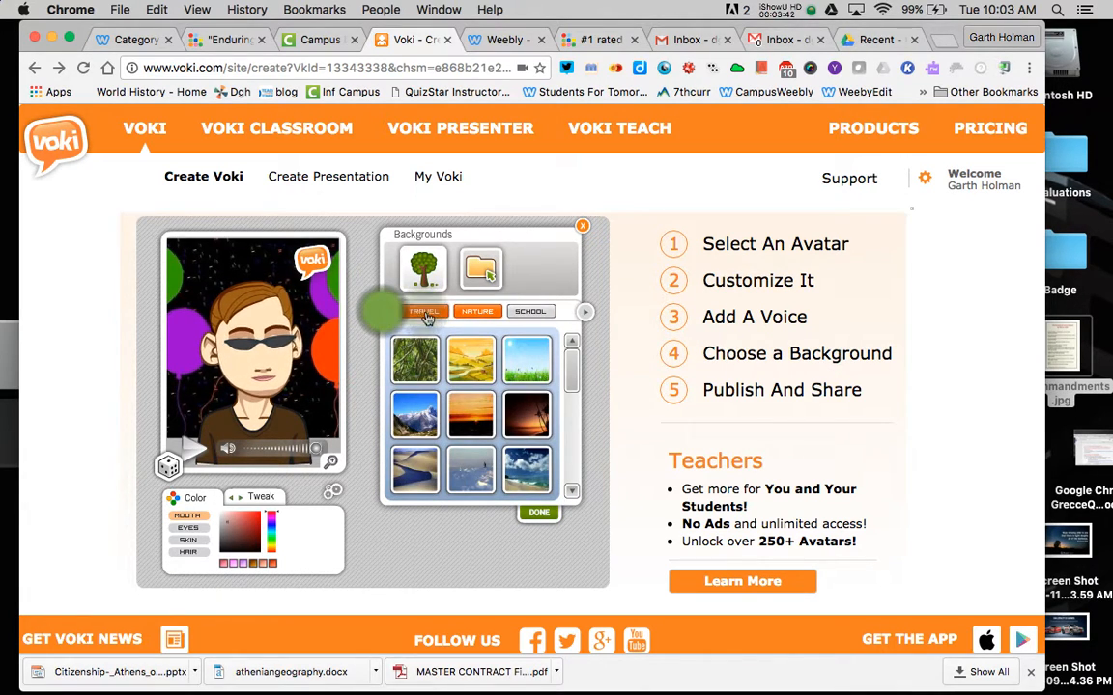
{"action": "left_click", "coordinate": [425, 311]}
{"action": "scroll", "coordinate": [504, 449], "scroll_direction": "down", "scroll_amount": 3}
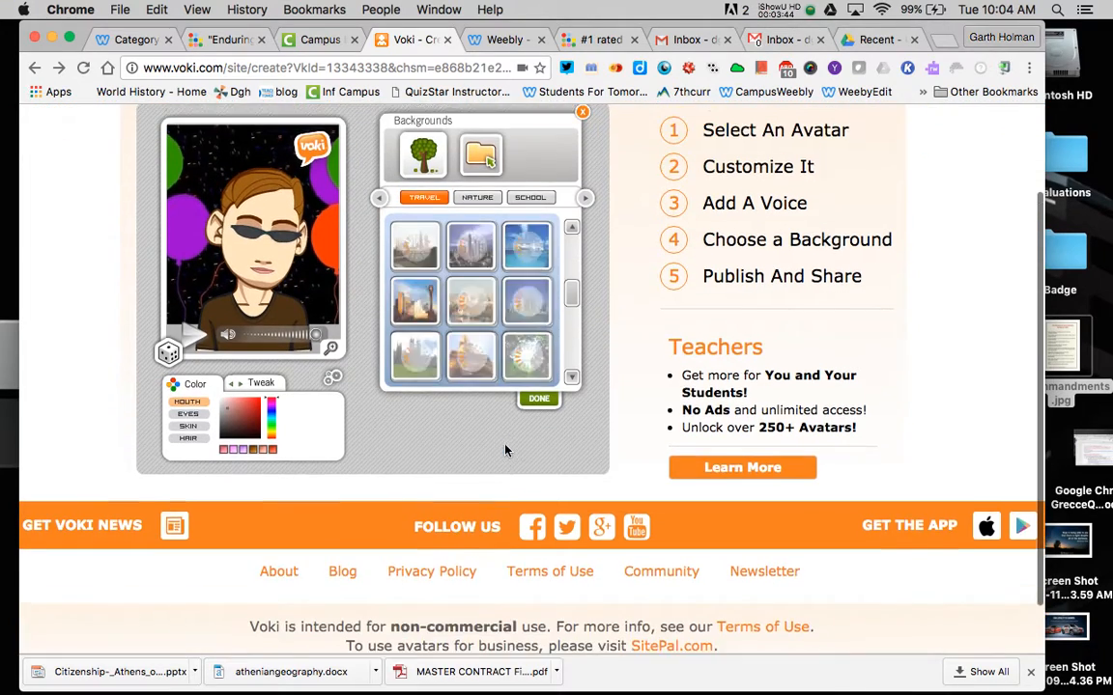
{"action": "scroll", "coordinate": [507, 450], "scroll_direction": "up", "scroll_amount": 2}
{"action": "scroll", "coordinate": [541, 437], "scroll_direction": "up", "scroll_amount": 1}
{"action": "left_click_drag", "start_coordinate": [575, 386], "coordinate": [572, 460]}
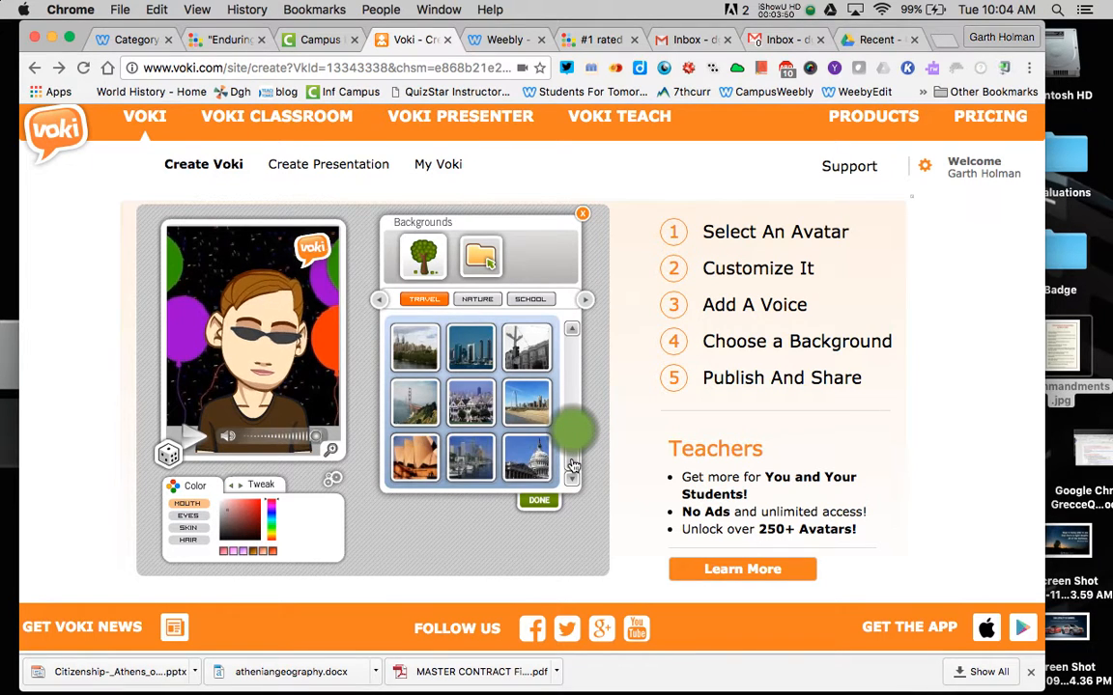
{"action": "left_click", "coordinate": [527, 459]}
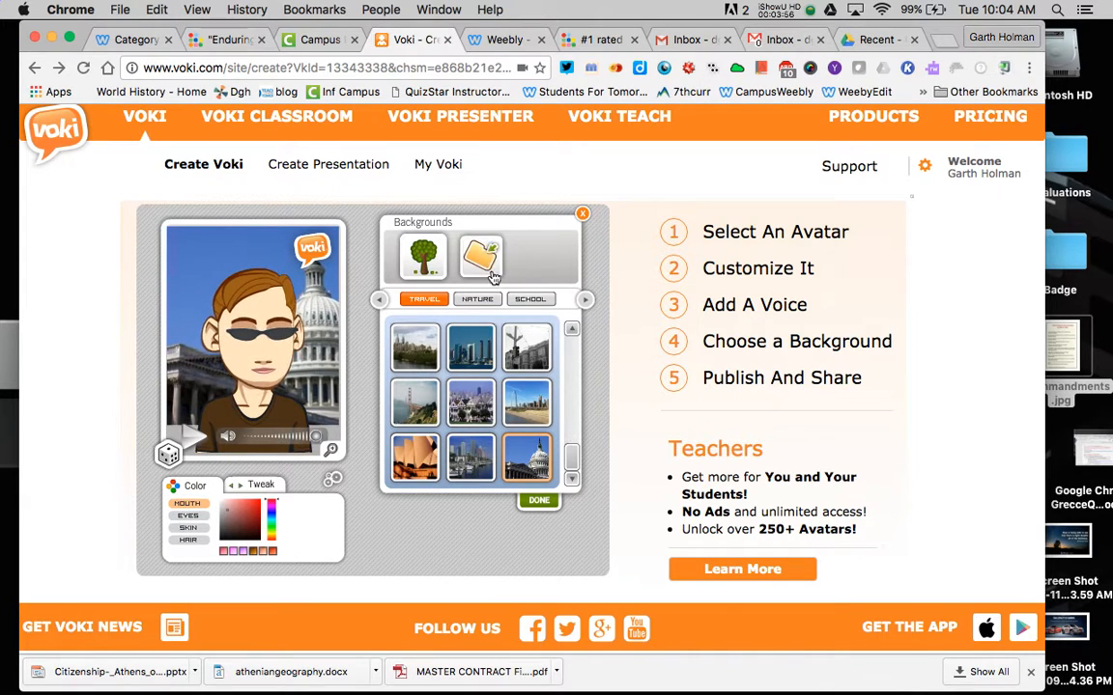
- Replace it with the white terrace scene from Outdoors and confirm
{"action": "left_click", "coordinate": [379, 300]}
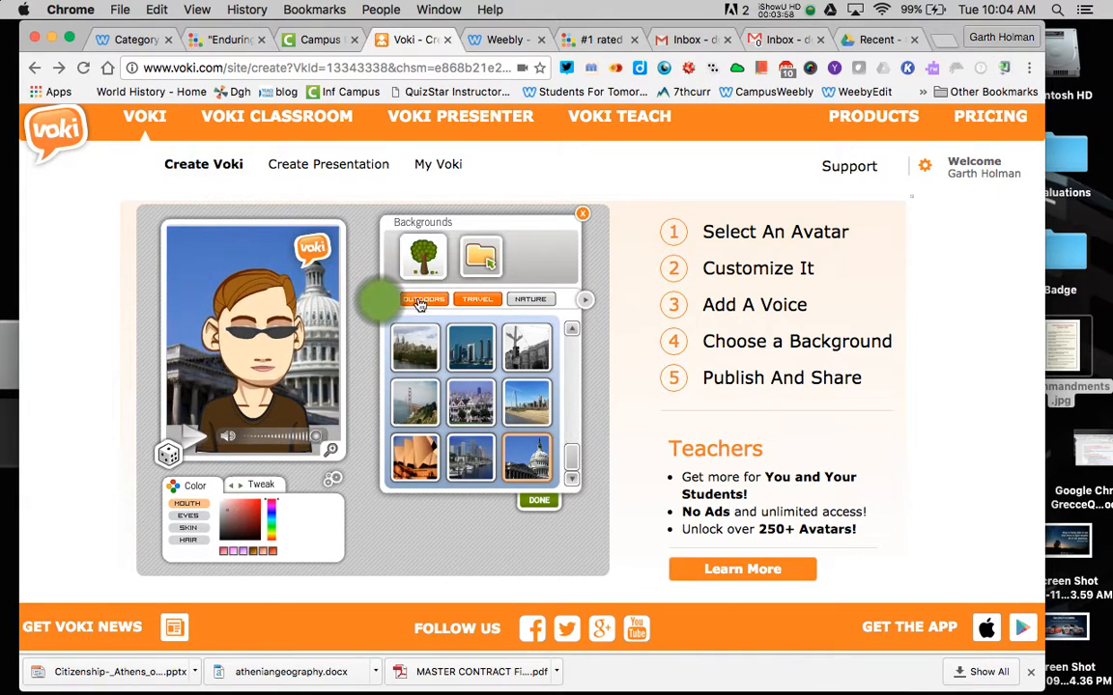
{"action": "left_click", "coordinate": [420, 301]}
{"action": "left_click", "coordinate": [386, 300]}
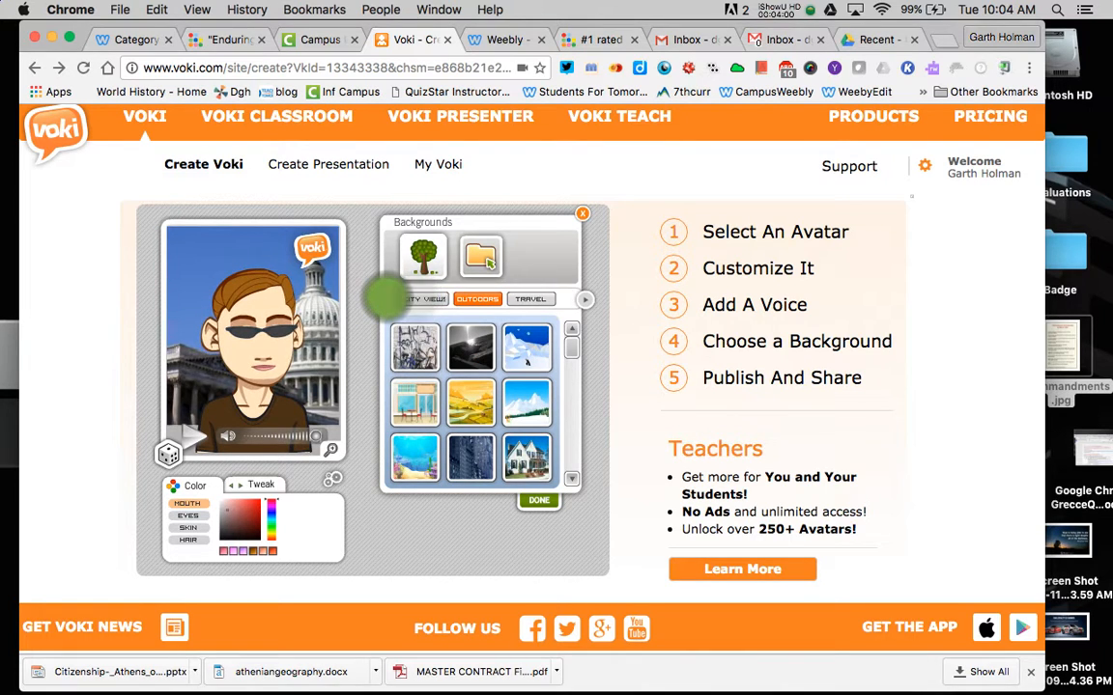
{"action": "left_click", "coordinate": [569, 345]}
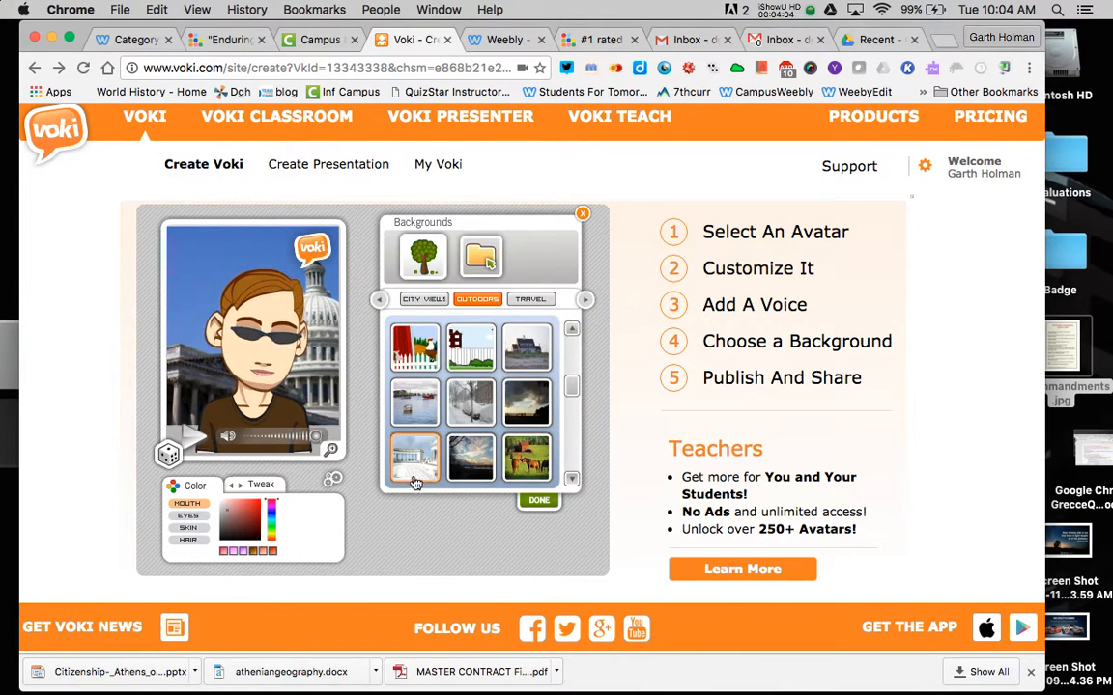
{"action": "left_click", "coordinate": [415, 481]}
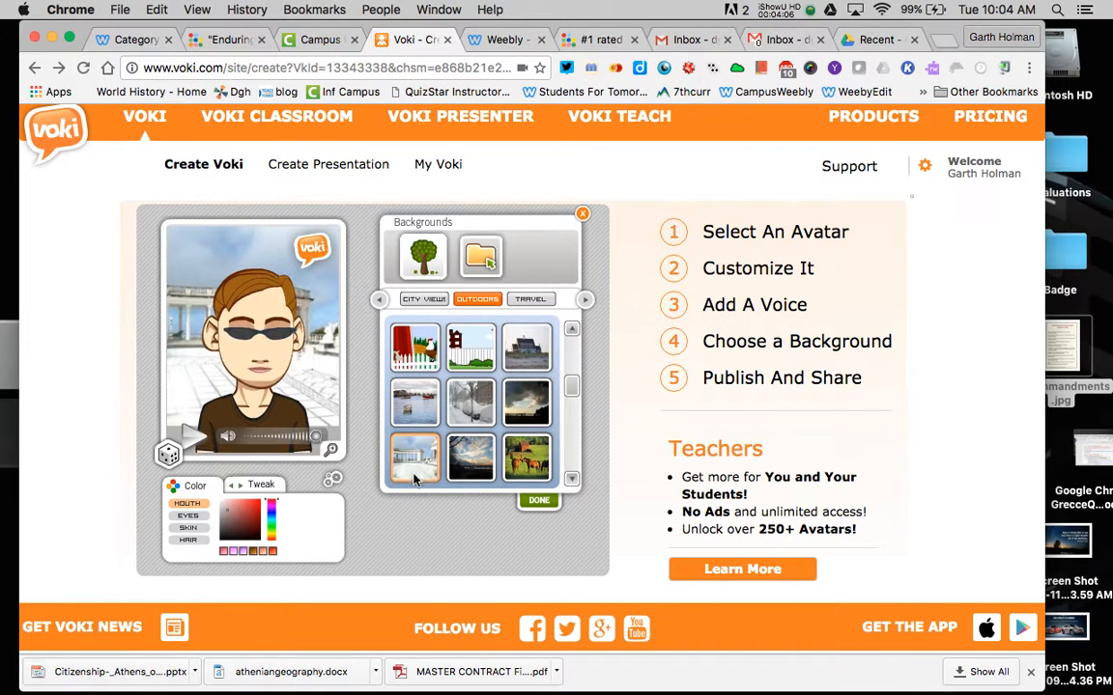
{"action": "left_click", "coordinate": [538, 501]}
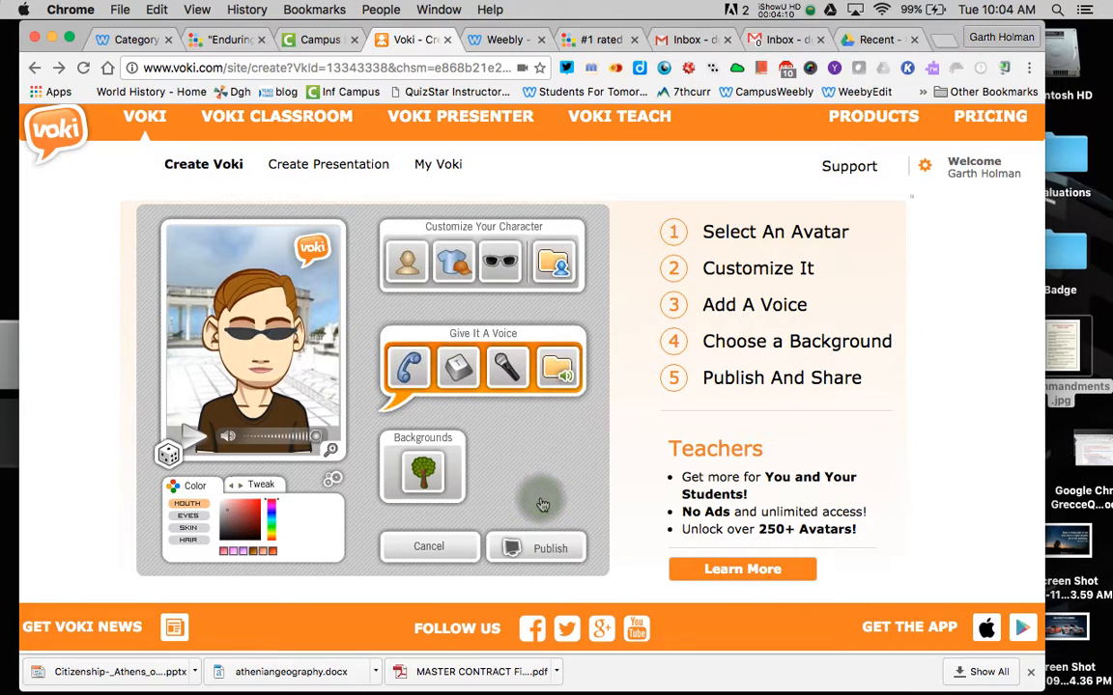
- Publish the avatar, saving the scene under the title 'Test1'
{"action": "left_click", "coordinate": [545, 549]}
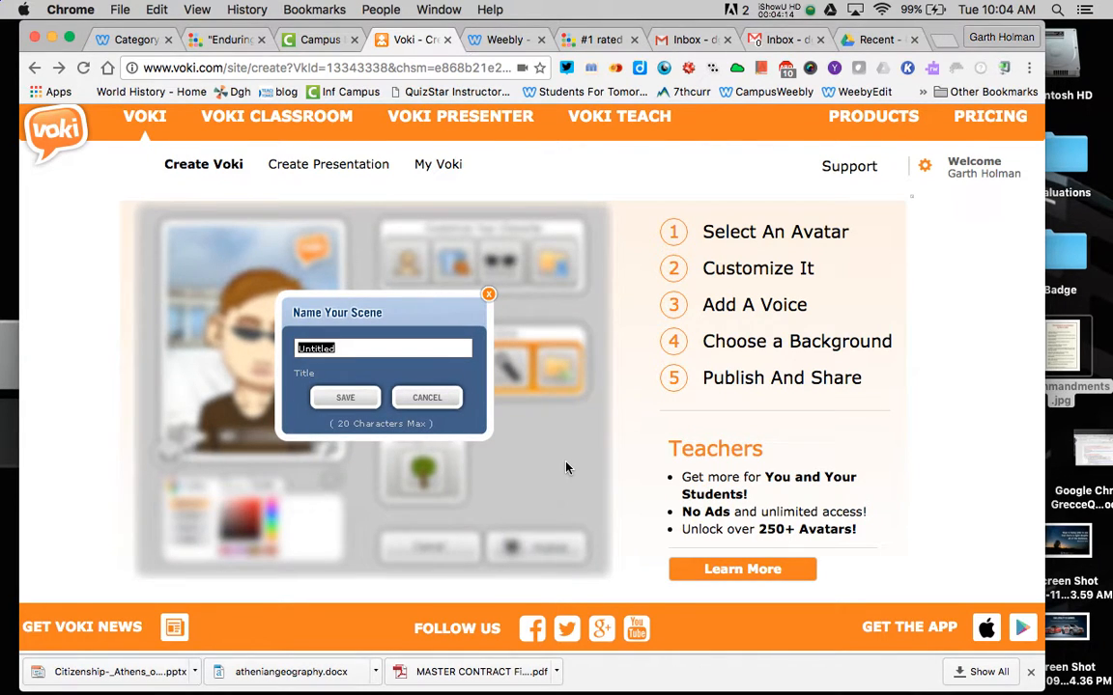
{"action": "type", "text": "Test1"}
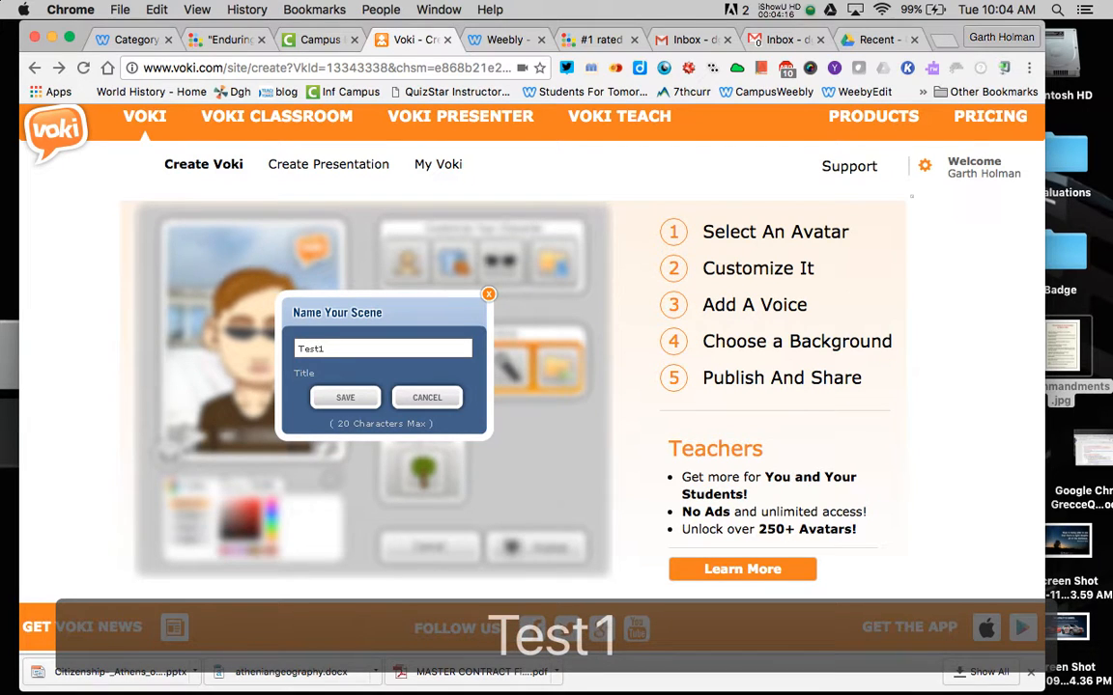
{"action": "left_click", "coordinate": [344, 397]}
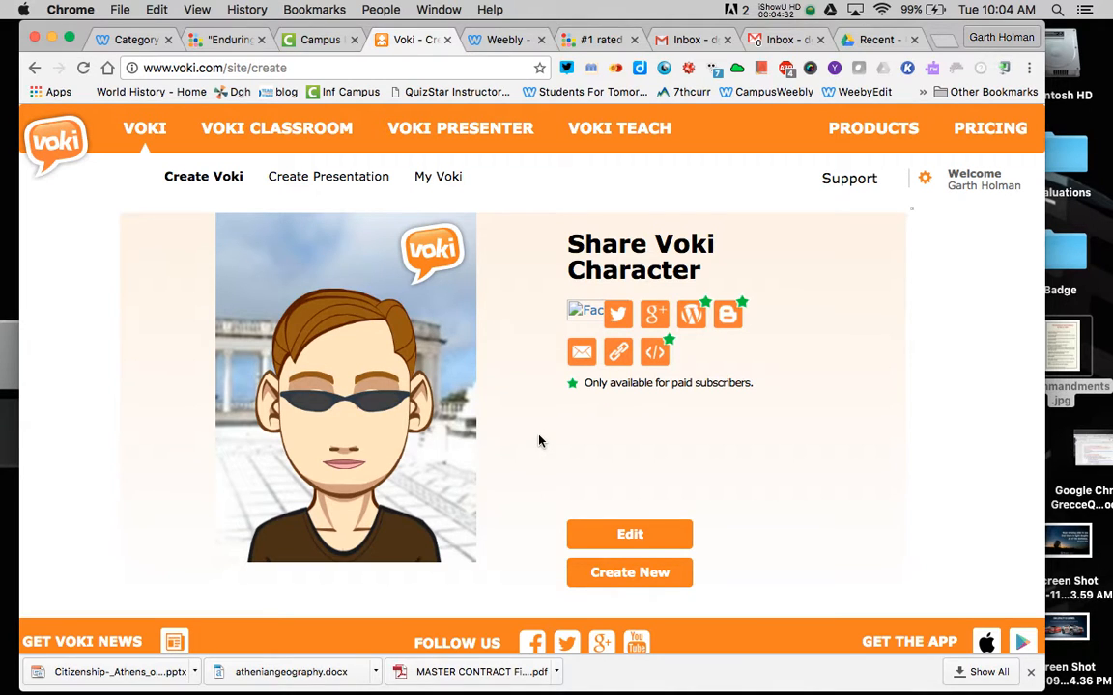
- Play the published avatar, screenshot it with Cmd+Shift+4, and bring up its TinyURL share link
{"action": "left_click", "coordinate": [338, 524]}
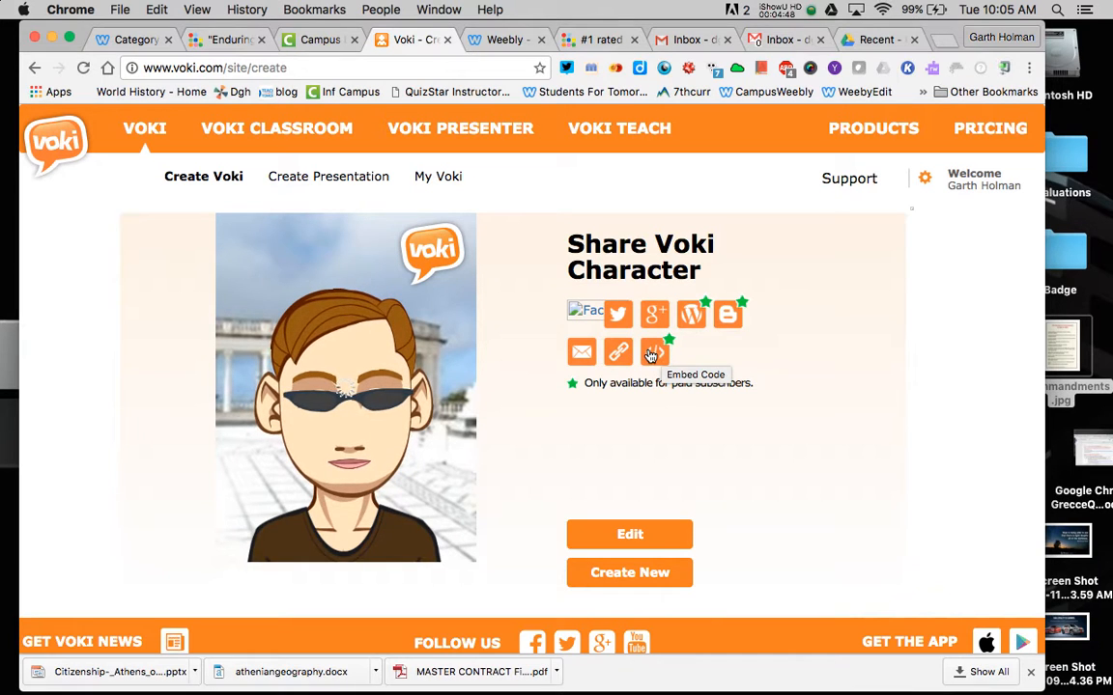
{"action": "key", "text": "super+shift+4"}
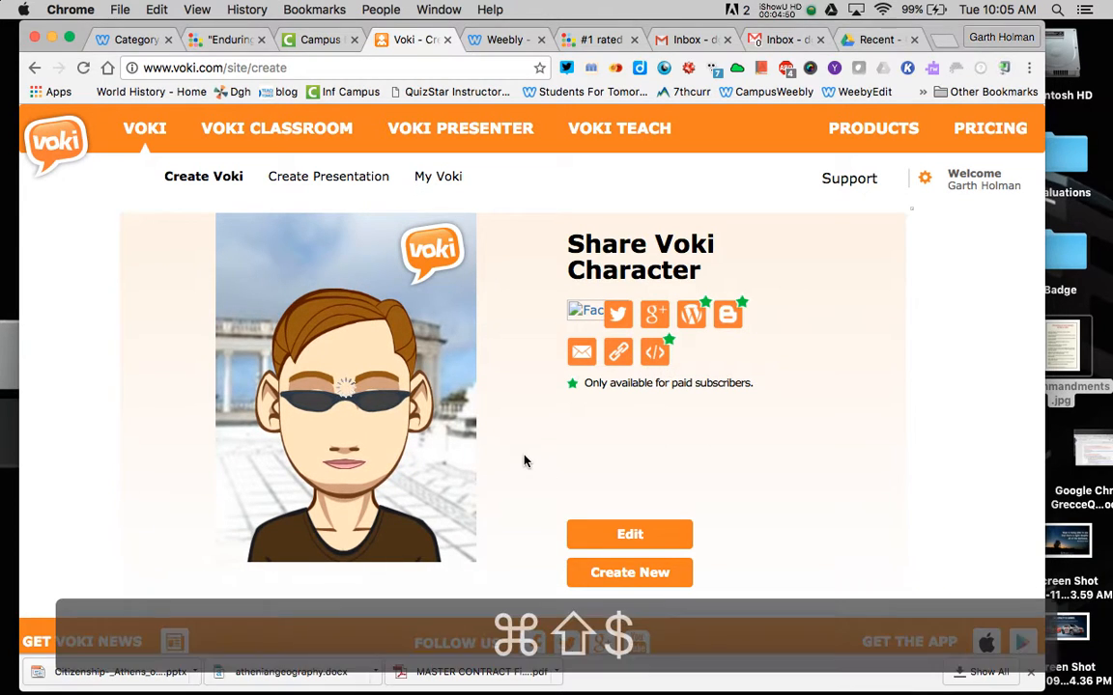
{"action": "left_click_drag", "start_coordinate": [218, 215], "coordinate": [483, 569]}
{"action": "left_click", "coordinate": [619, 353]}
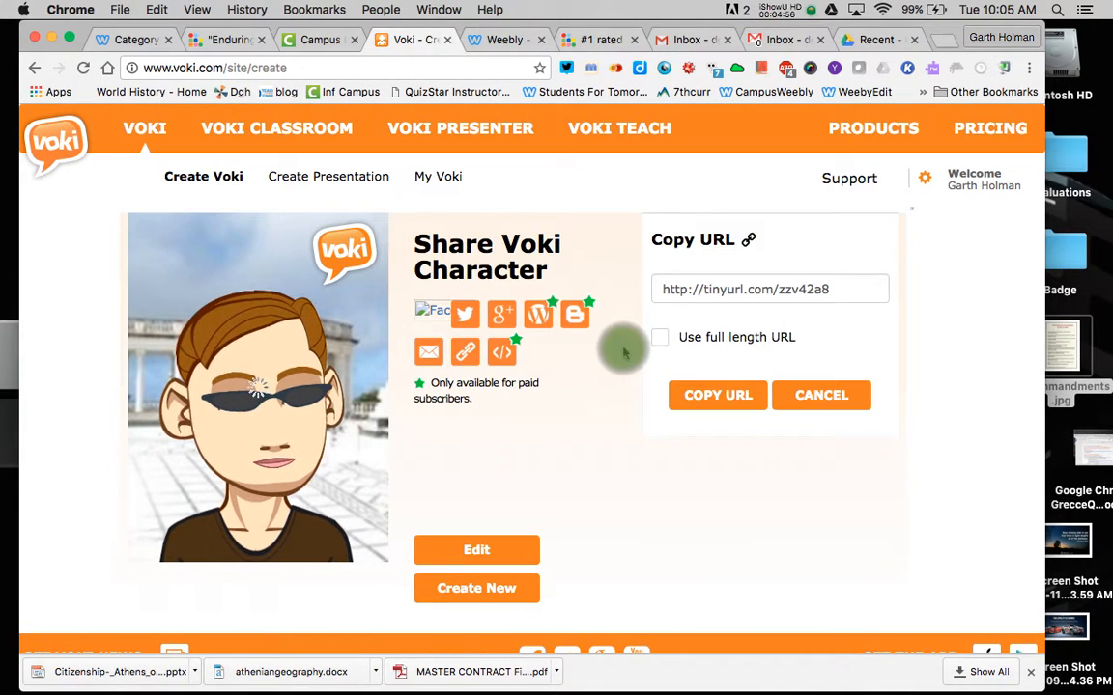
{"action": "left_click", "coordinate": [790, 287]}
{"action": "key", "text": "super+c"}
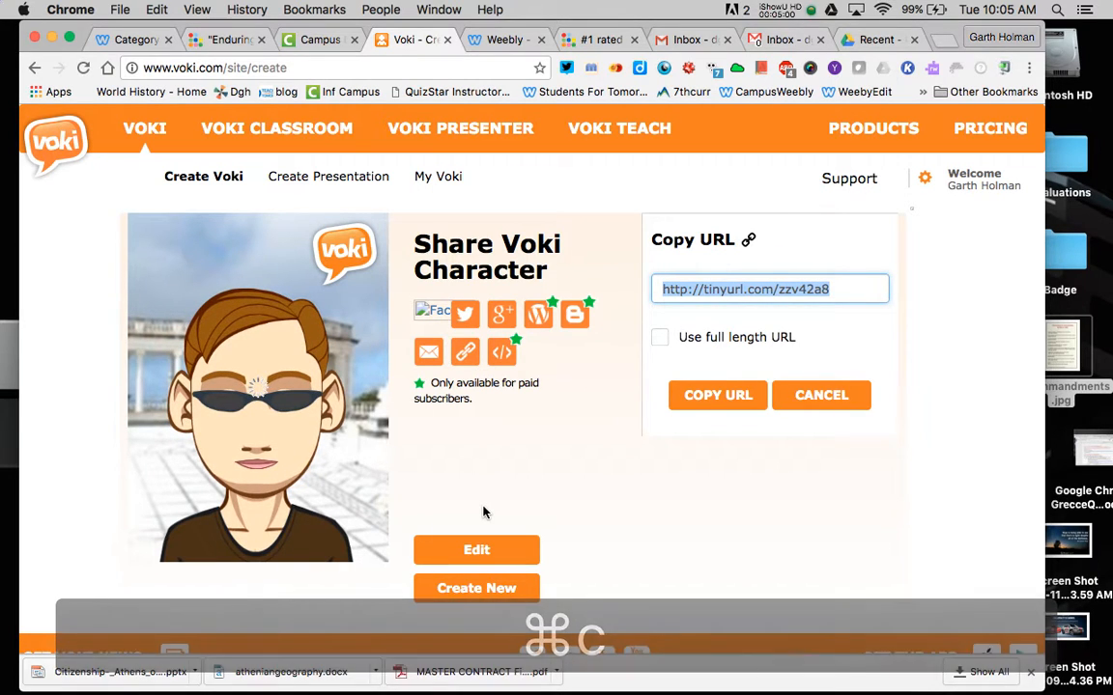
{"action": "mouse_move", "coordinate": [258, 404]}
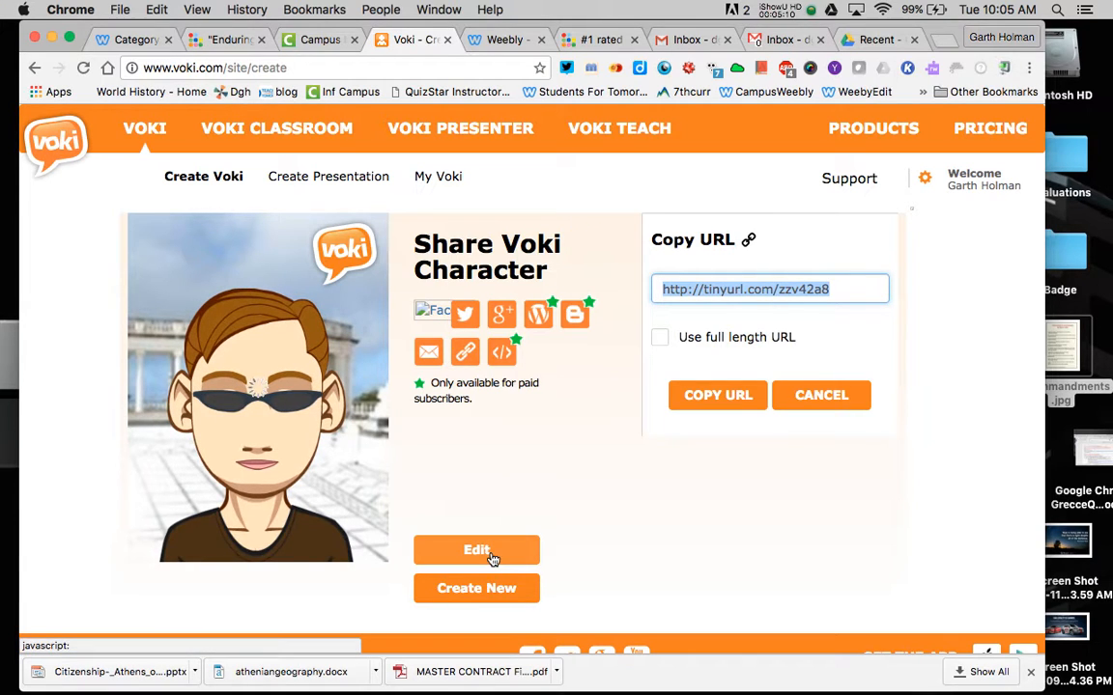
{"action": "left_click", "coordinate": [573, 485]}
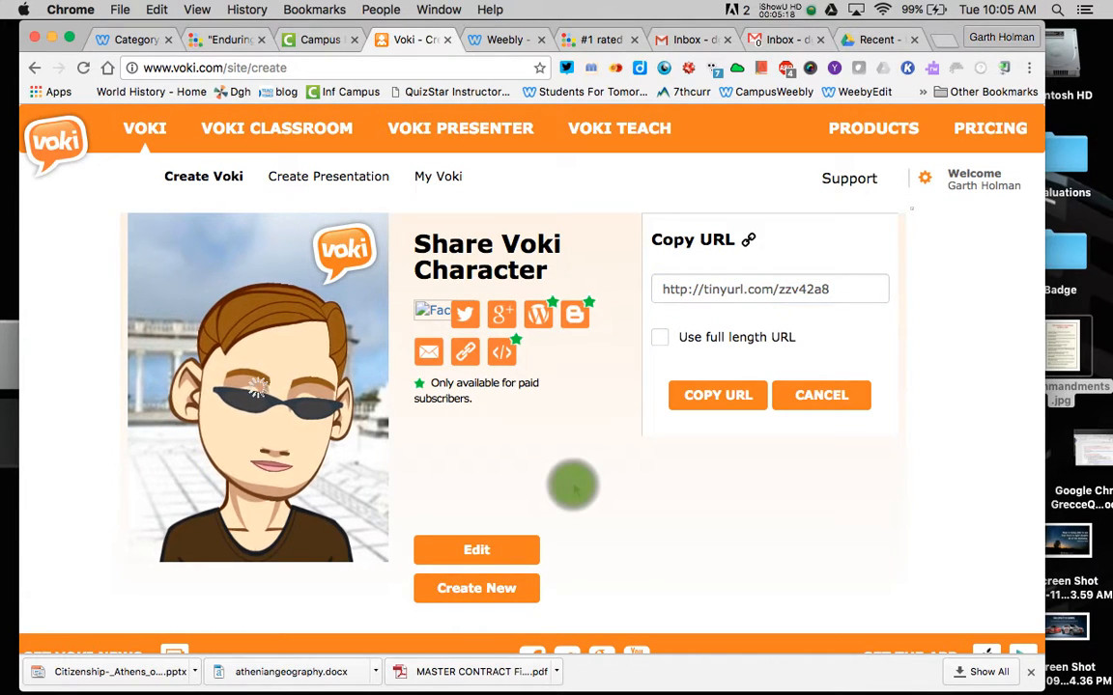